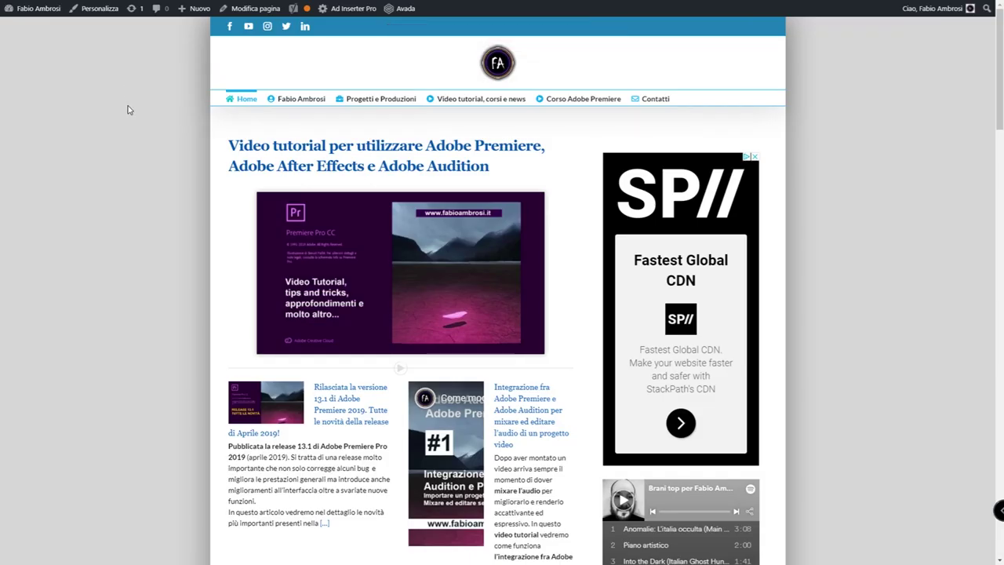
# Scroll the fabioambrosi.it blog and skim the Capitolo 29.3 article
pyautogui.scroll(-2, 130, 125)
pyautogui.scroll(-2, 130, 138)
pyautogui.scroll(-2, 130, 139)
pyautogui.scroll(-3, 131, 142)
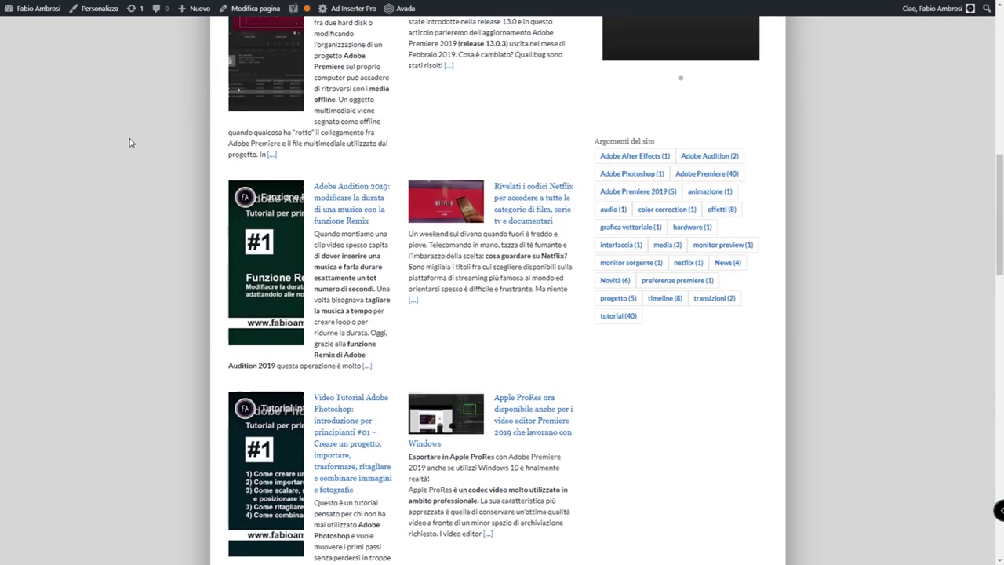
pyautogui.scroll(-5, 132, 144)
pyautogui.scroll(-2, 133, 143)
pyautogui.scroll(-2, 137, 143)
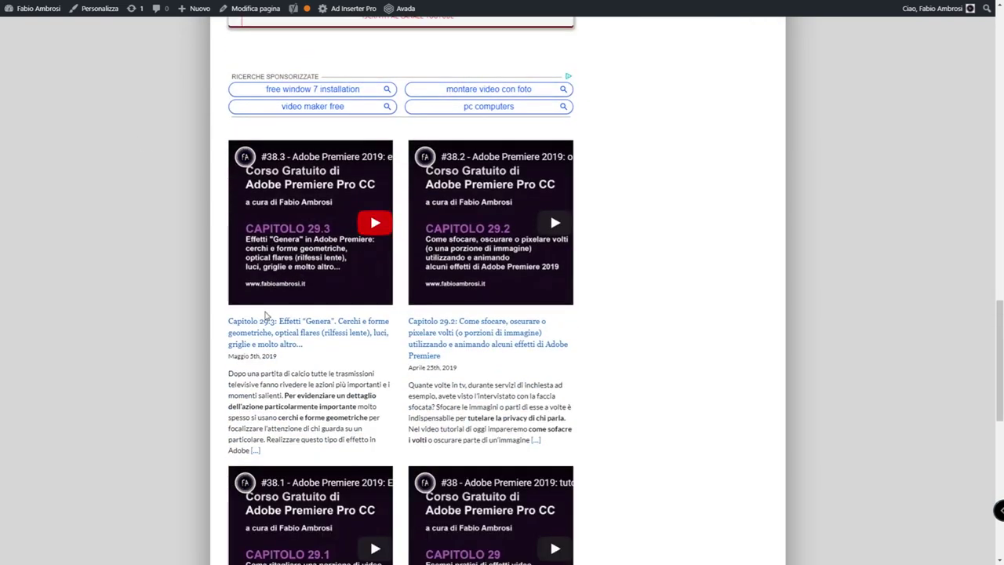
pyautogui.click(266, 328)
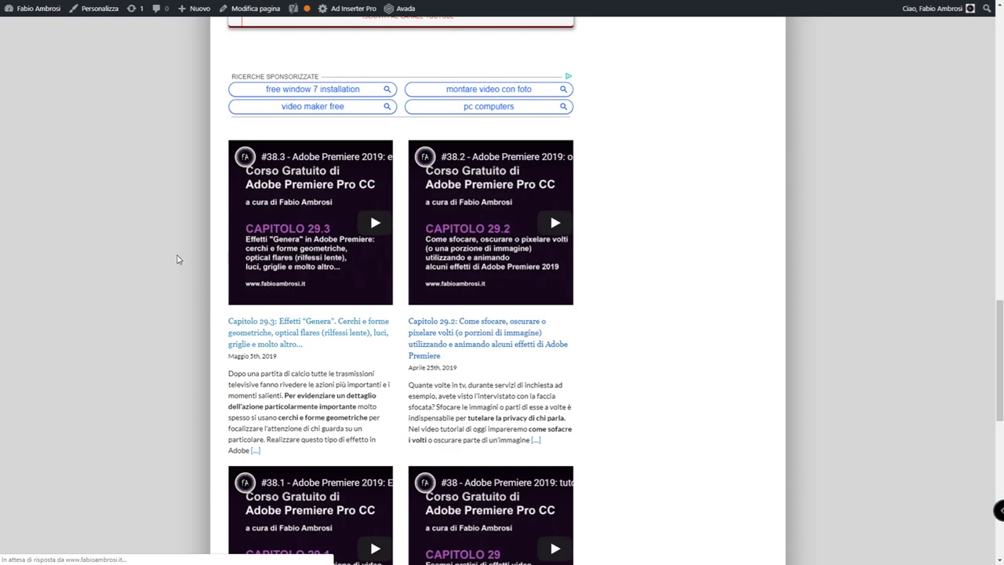
pyautogui.scroll(-3, 177, 254)
pyautogui.scroll(-4, 177, 253)
pyautogui.scroll(-5, 177, 253)
pyautogui.scroll(6, 176, 256)
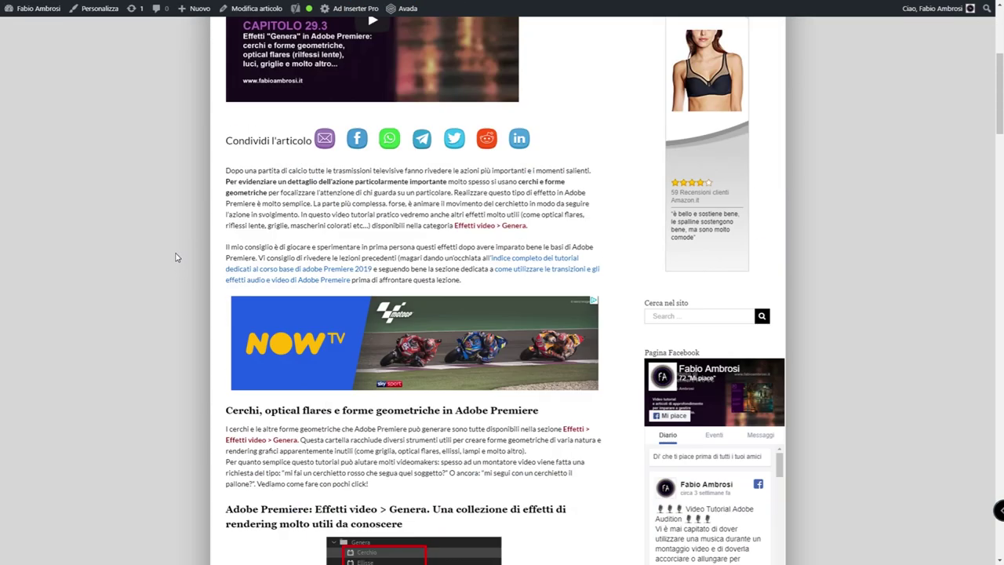
pyautogui.scroll(5, 178, 257)
# Go to the Corso Adobe Premiere page and scroll through the course contents
pyautogui.click(593, 105)
pyautogui.moveTo(596, 102)
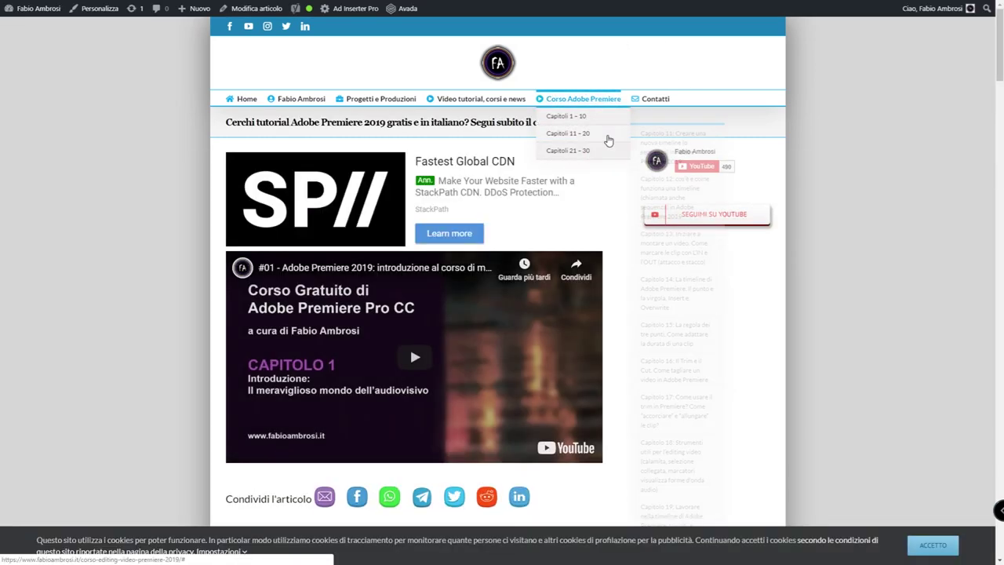
pyautogui.scroll(-5, 629, 175)
pyautogui.scroll(-5, 629, 175)
pyautogui.scroll(-5, 629, 175)
pyautogui.scroll(-5, 633, 177)
pyautogui.scroll(-5, 633, 176)
pyautogui.scroll(-5, 633, 176)
pyautogui.scroll(-5, 632, 176)
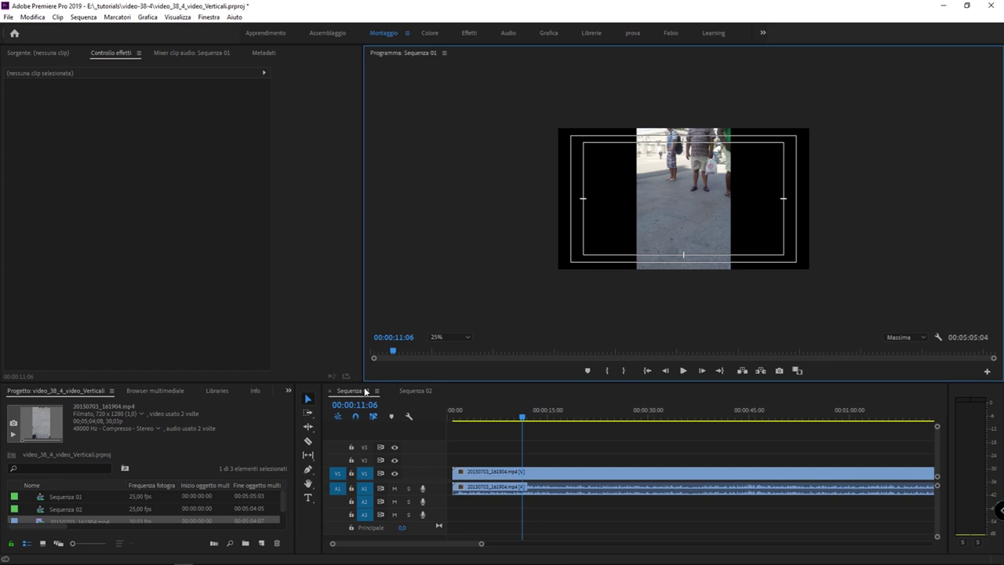
# Nudge the monitor/timeline divider and switch the Program monitor zoom from 25% to Adatta
pyautogui.moveTo(366, 377); pyautogui.dragTo(368, 355)
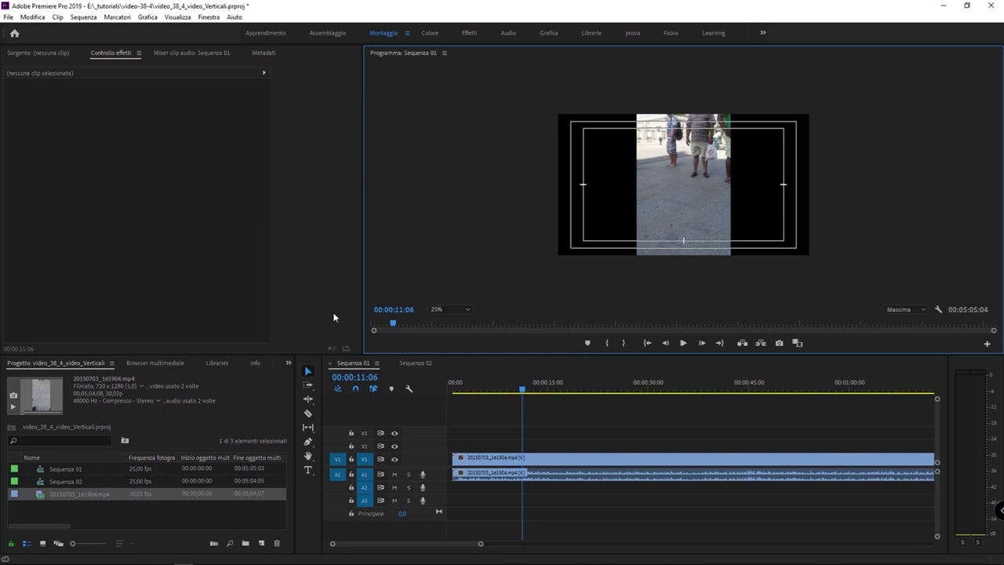
pyautogui.click(454, 310)
pyautogui.click(448, 320)
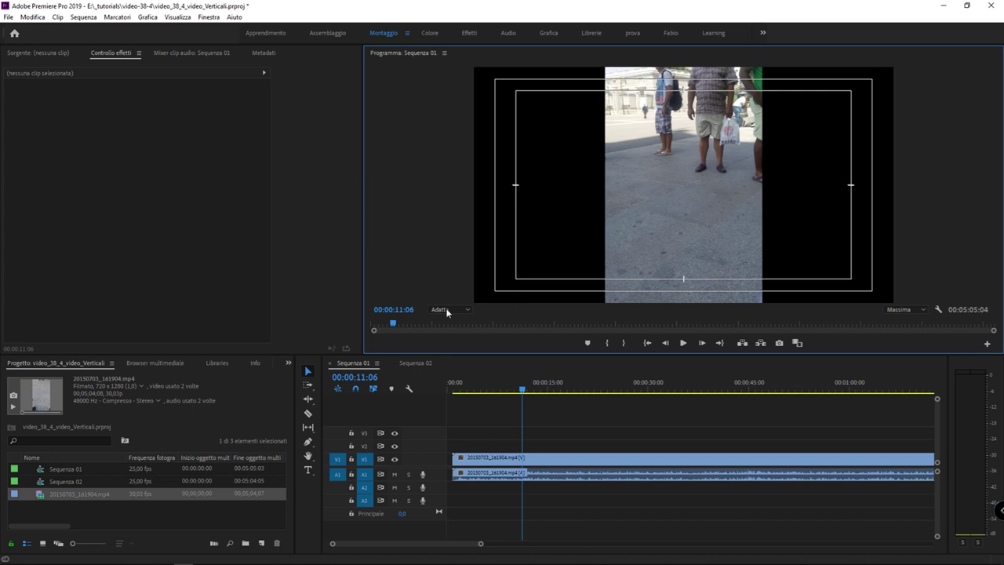
# Select 20150703_161904.mp4 and magnify the screen to 200% to read its 720 x 1280 size
pyautogui.click(46, 495)
pyautogui.click(60, 502)
pyautogui.click(61, 492)
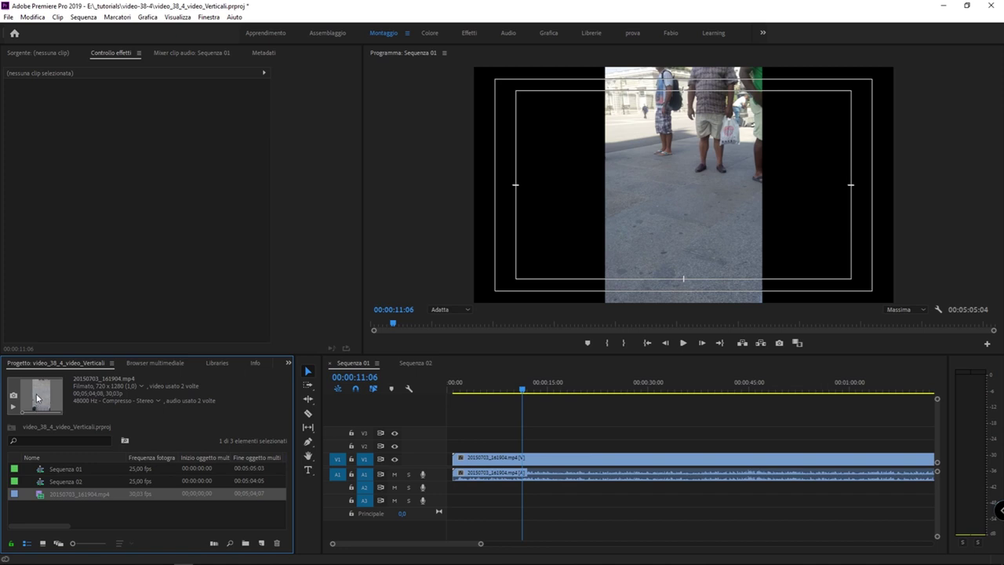
pyautogui.press('super+plus')
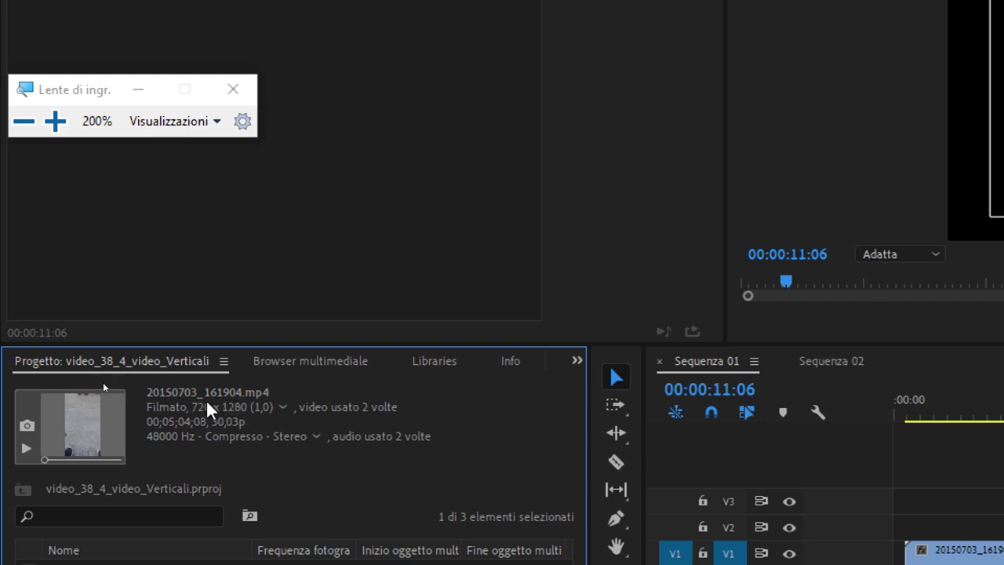
# Turn off Windows Magnifier with Win + Esc to restore normal screen scale
pyautogui.press('super+Escape')
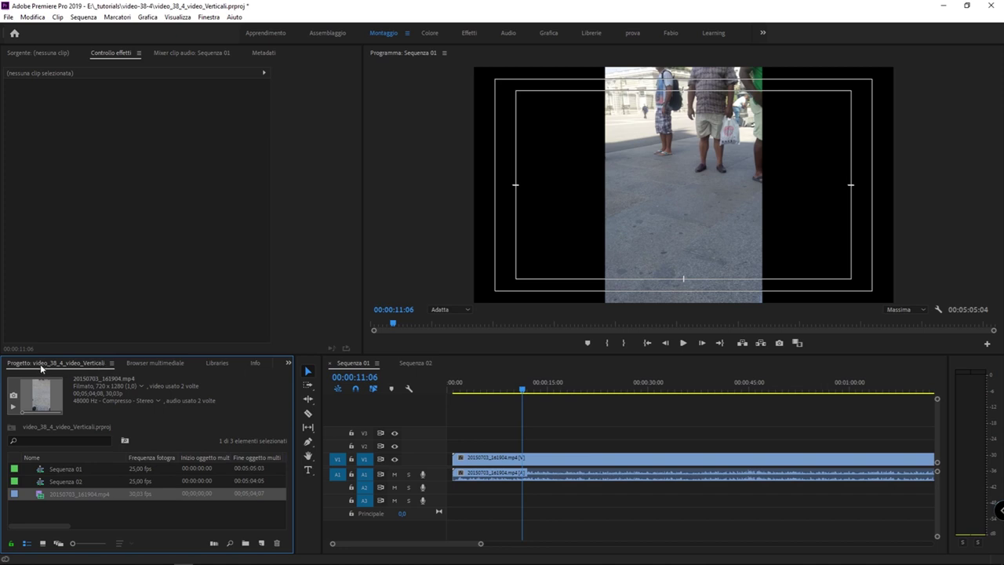
pyautogui.click(112, 364)
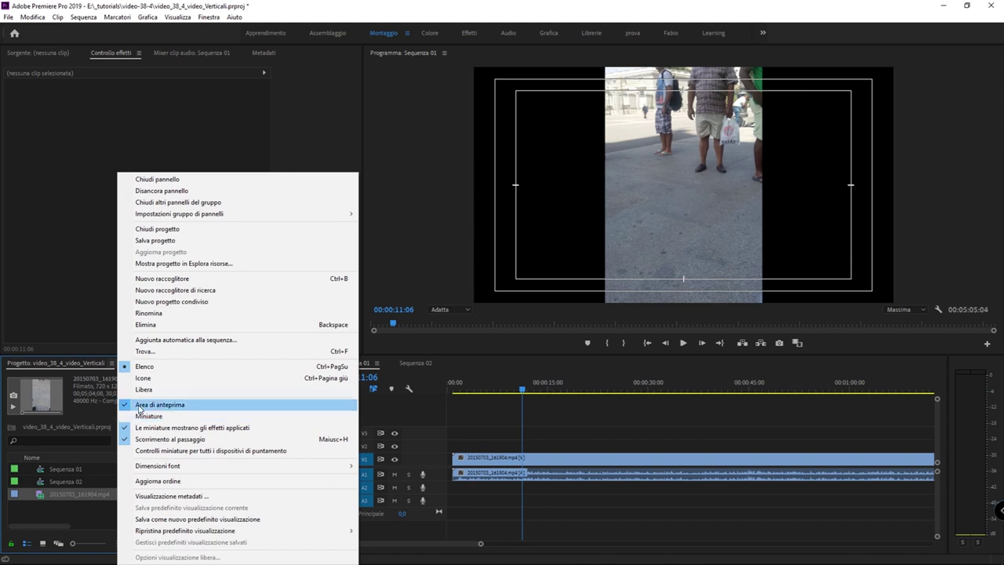
pyautogui.click(181, 406)
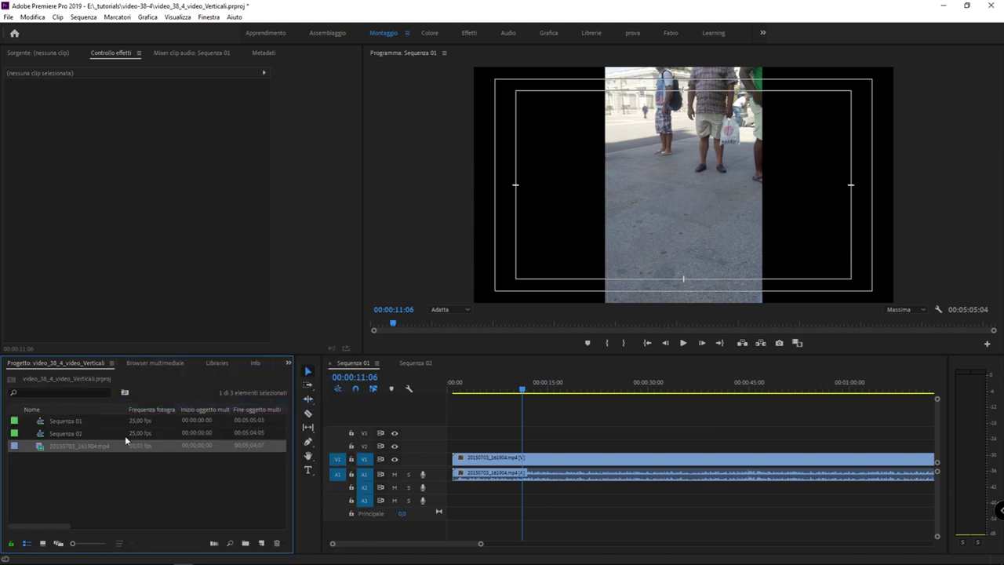
pyautogui.click(112, 363)
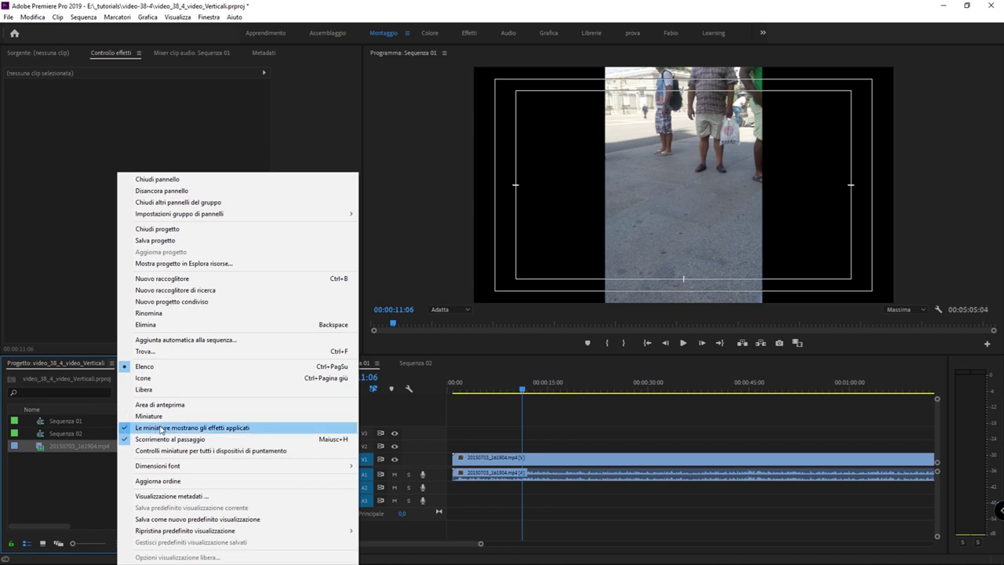
pyautogui.click(203, 409)
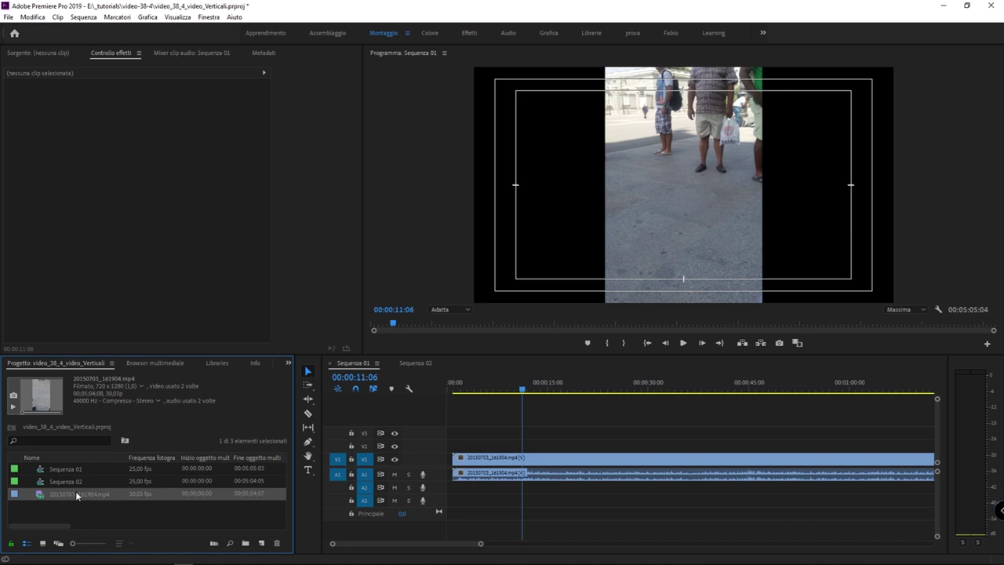
# Load 20150703_161904.mp4 into the Source monitor and widen that monitor
pyautogui.doubleClick(39, 494)
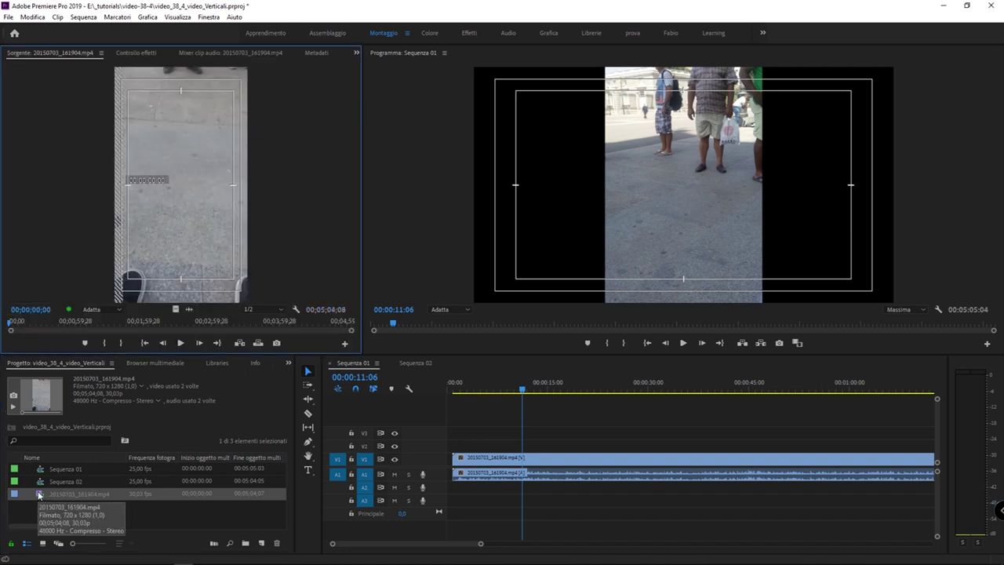
pyautogui.moveTo(361, 200); pyautogui.dragTo(552, 204)
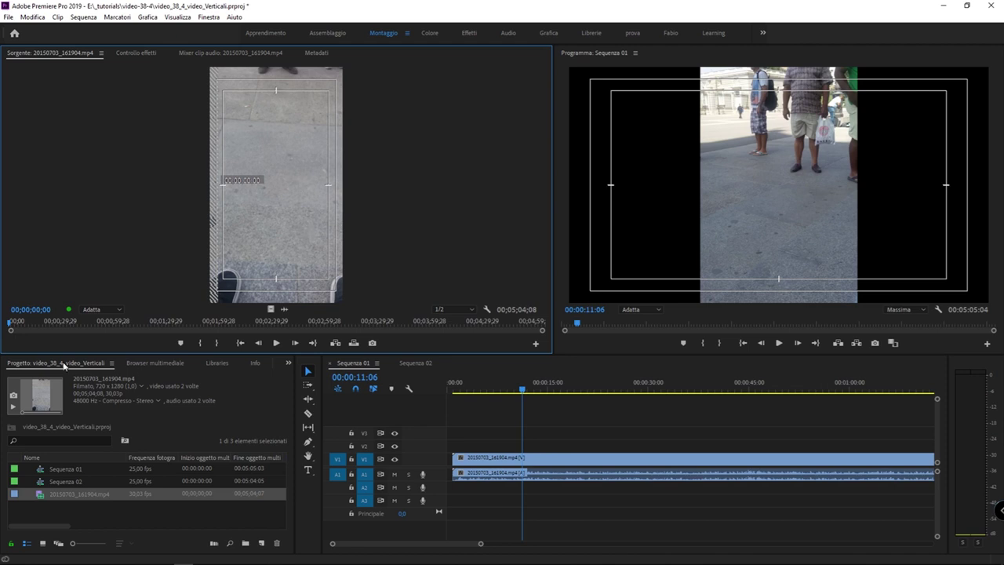
# Move the source clip's playhead forward to 00;00;03;25
pyautogui.click(11, 323)
pyautogui.moveTo(12, 323); pyautogui.dragTo(18, 322)
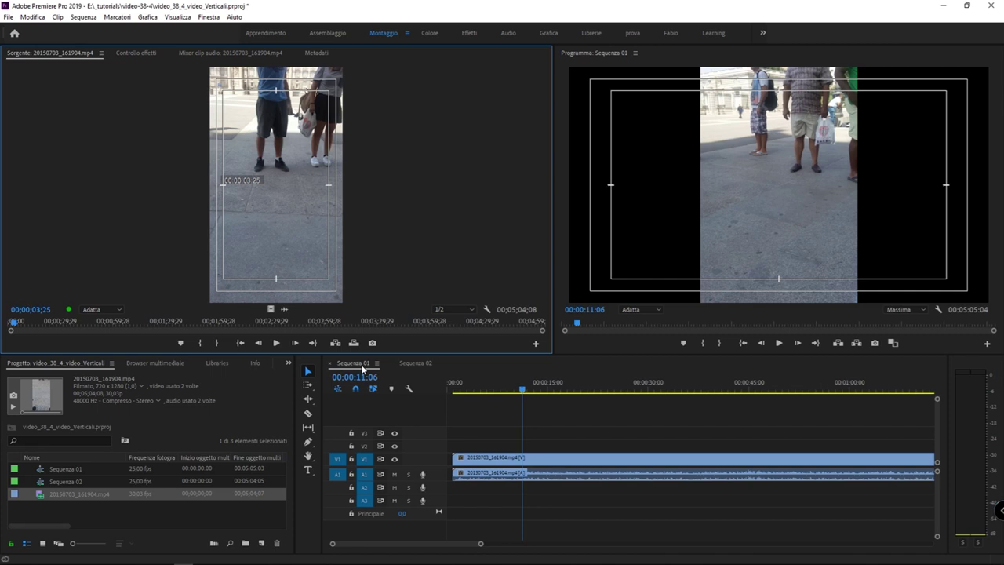
pyautogui.click(61, 469)
pyautogui.click(65, 484)
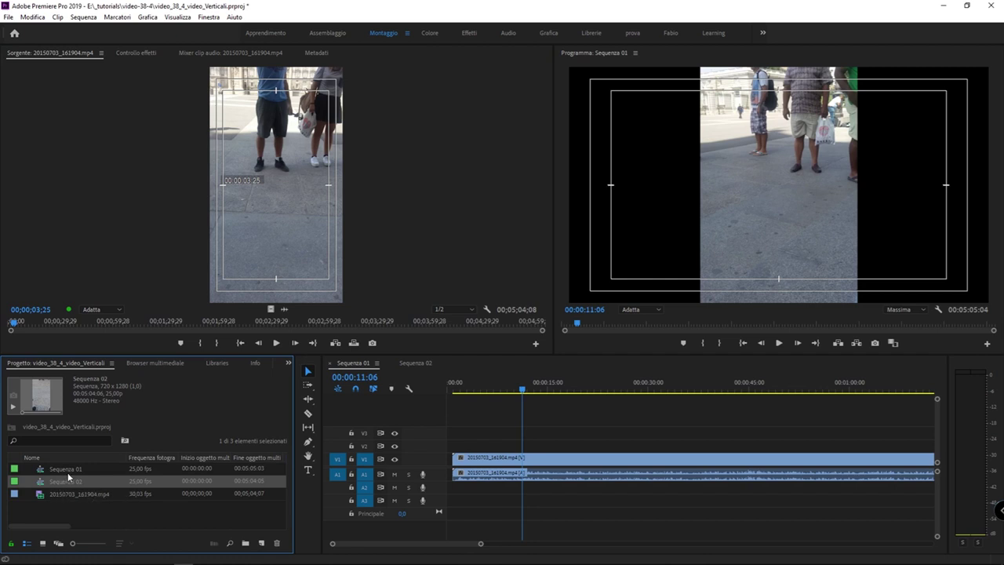
pyautogui.click(67, 470)
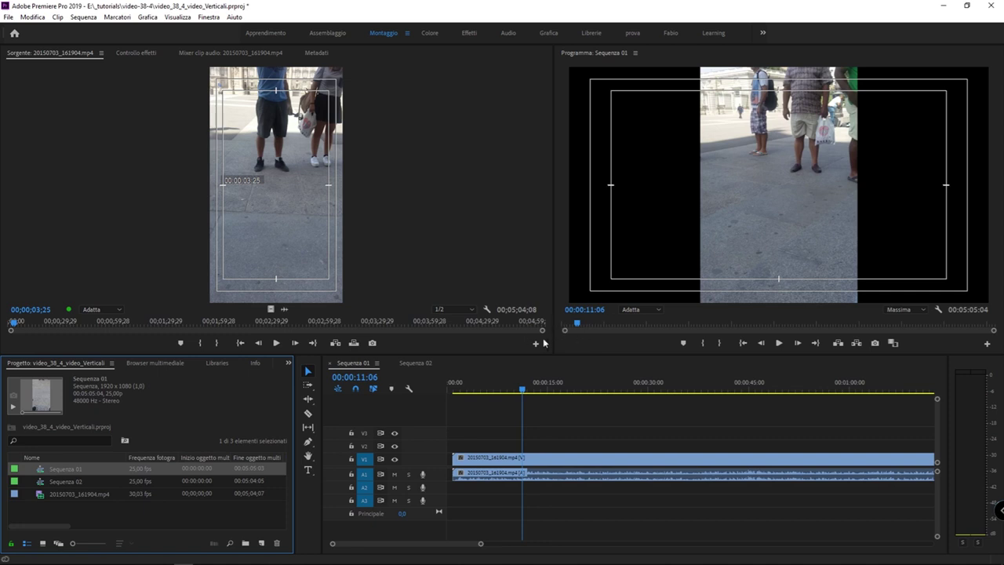
# Give the Program monitor more room than the Source monitor and set its zoom to 25%
pyautogui.click(636, 311)
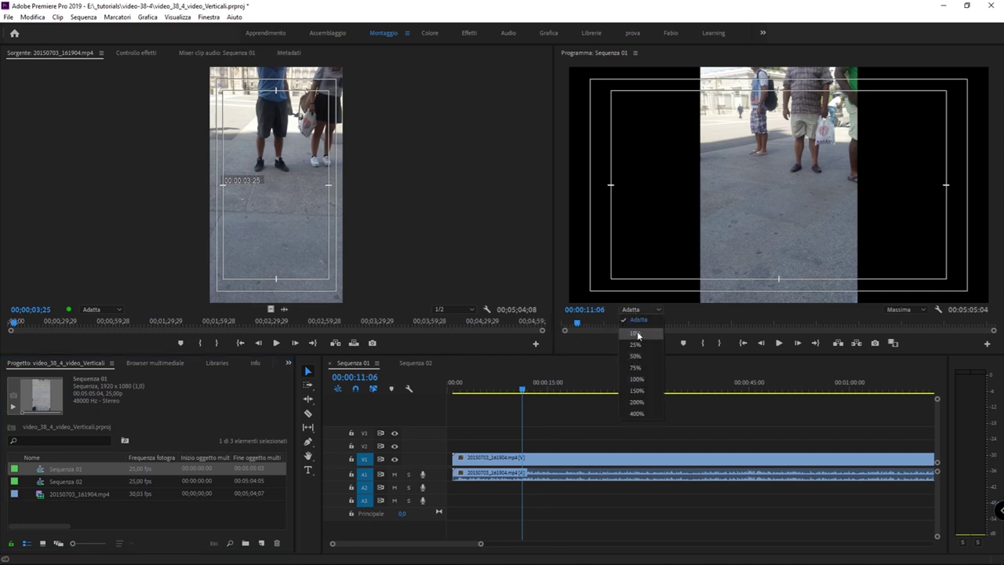
pyautogui.click(636, 333)
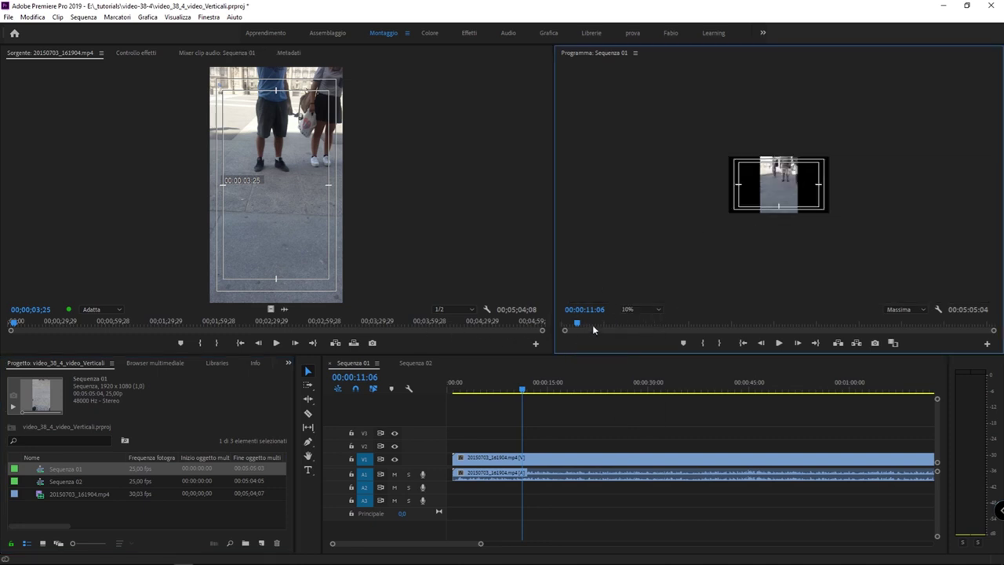
pyautogui.moveTo(556, 295); pyautogui.dragTo(266, 287)
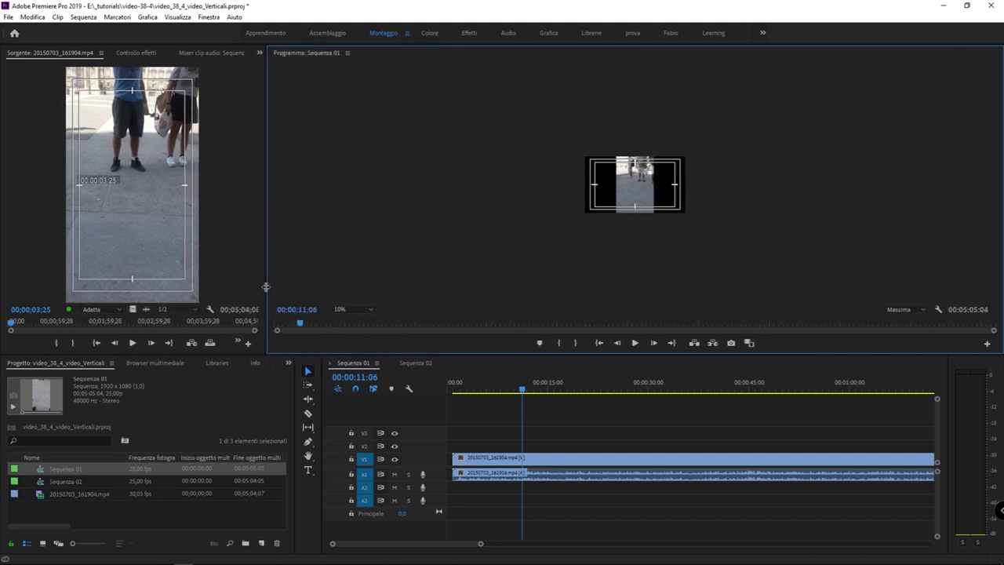
pyautogui.click(345, 309)
pyautogui.click(347, 339)
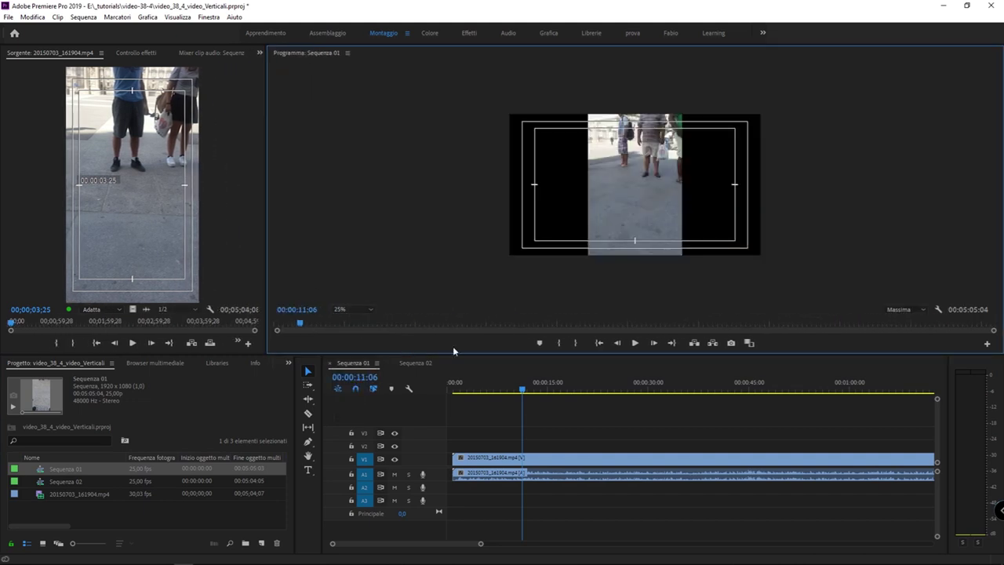
# Show the clip's motion and opacity in Effect Controls and open the Program monitor wrench menu
pyautogui.hotkey('shift', '3')
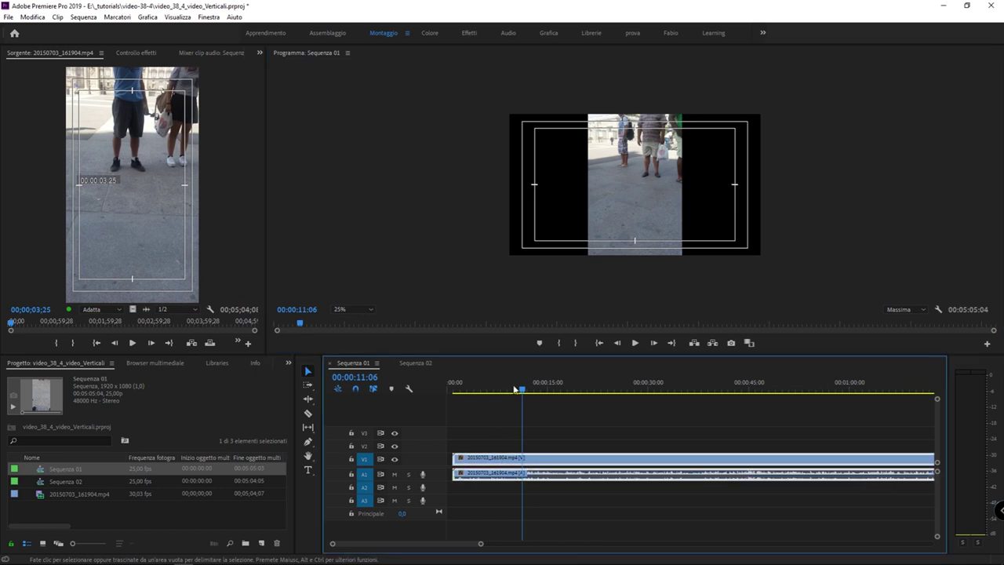
pyautogui.click(148, 54)
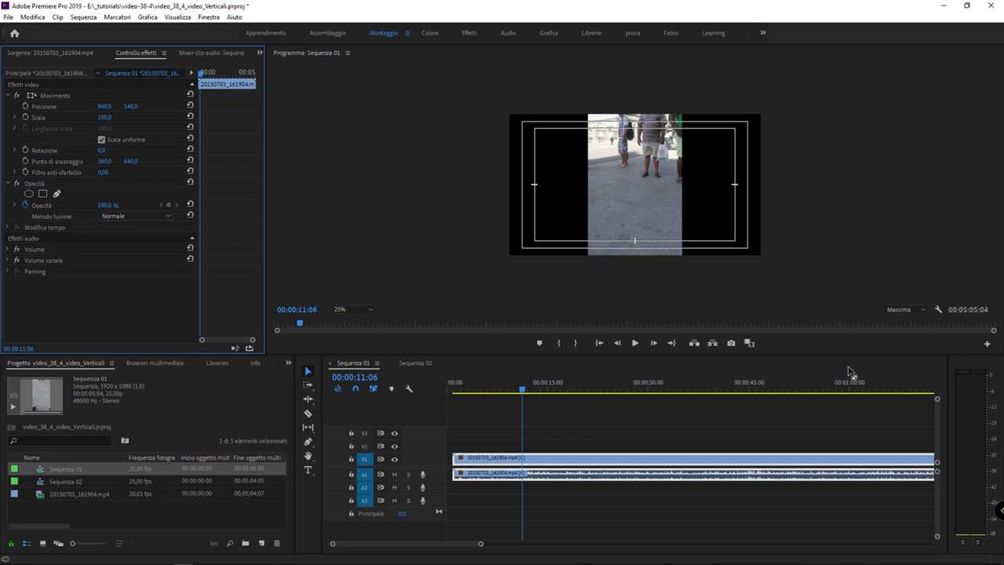
pyautogui.click(938, 309)
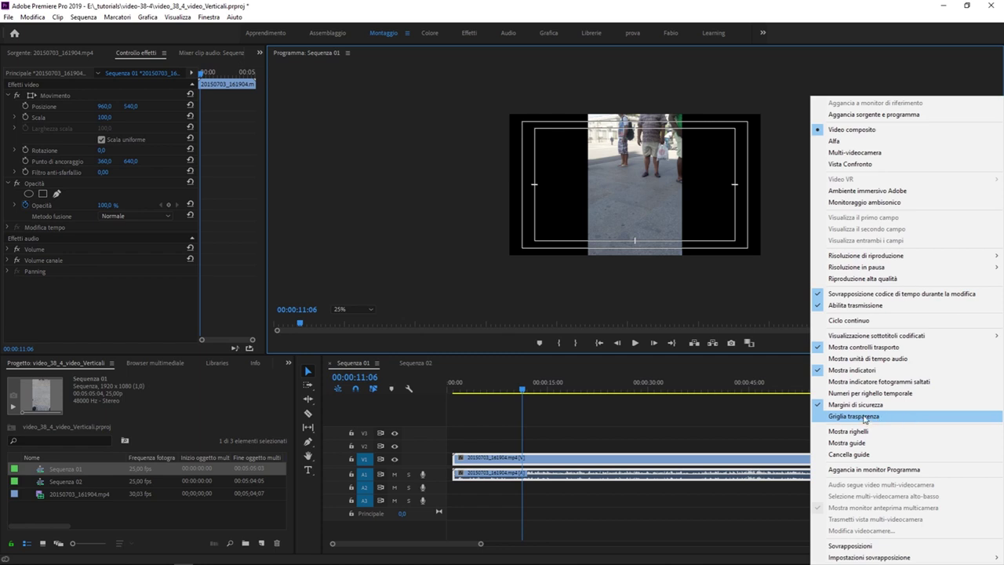
# Turn on Griglia trasparenza so the empty areas show a checkerboard, then reopen the wrench menu
pyautogui.click(864, 419)
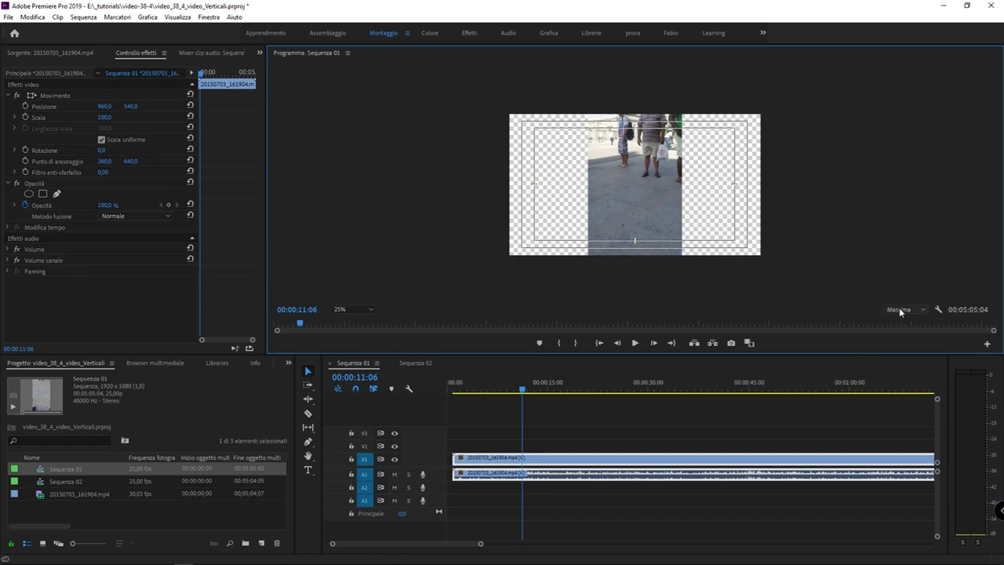
pyautogui.click(936, 309)
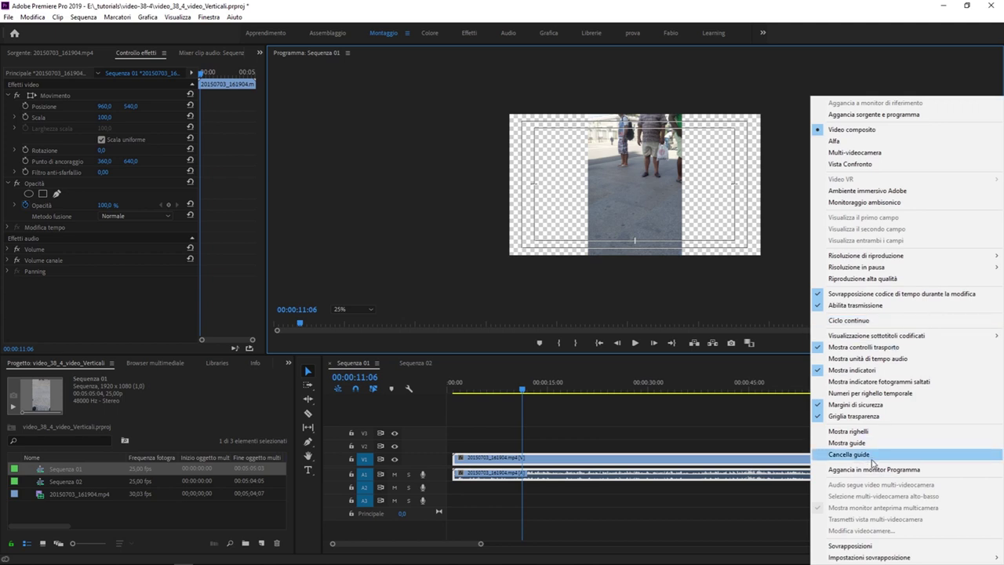
# Turn Griglia trasparenza off, set the Program monitor zoom to Adatta, and focus the timeline
pyautogui.click(897, 415)
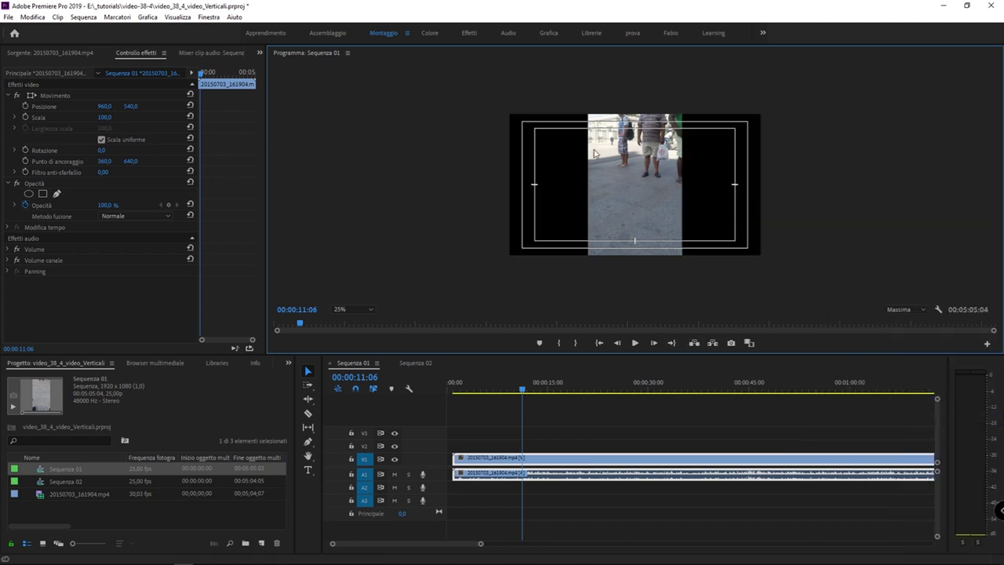
pyautogui.click(353, 309)
pyautogui.click(345, 320)
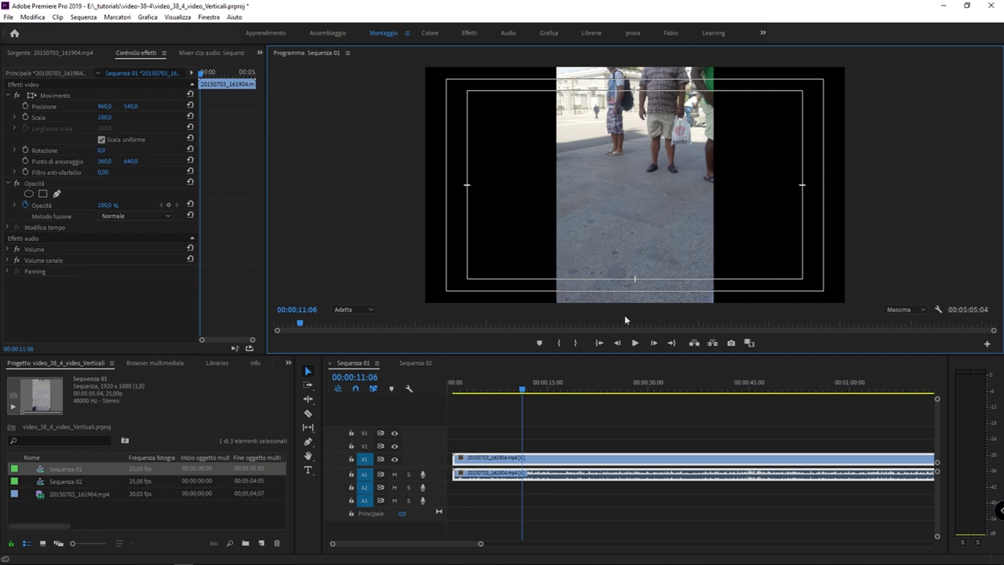
pyautogui.click(371, 404)
# Alt-drag the V1 vertical clip onto V2, redoing it so the copy aligns at the sequence start
pyautogui.click(598, 434)
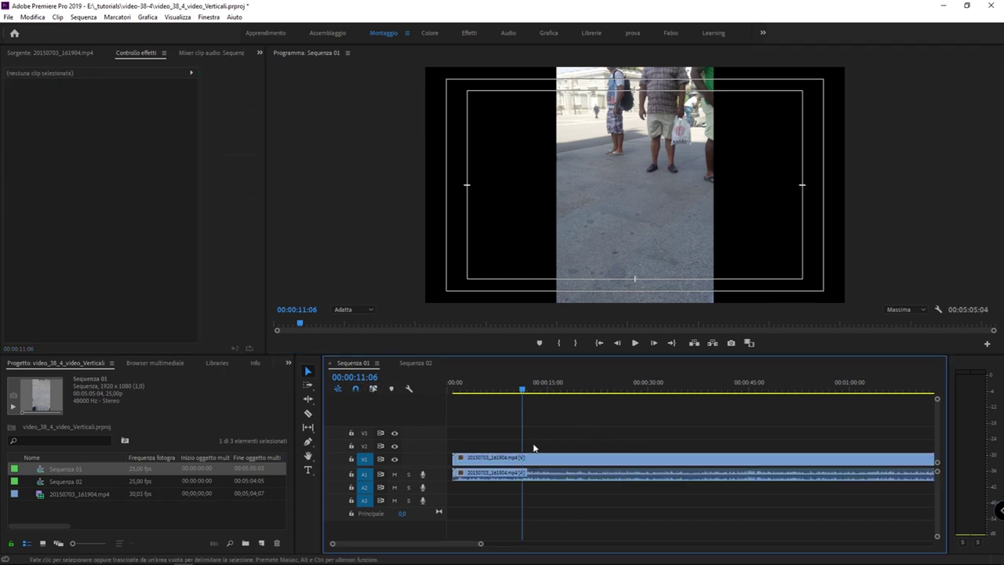
pyautogui.click(492, 462)
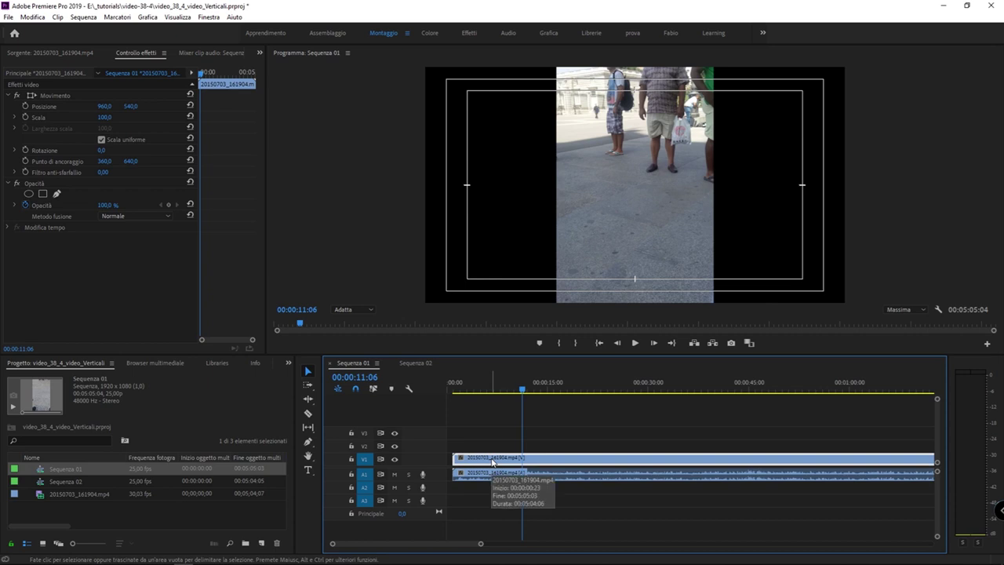
pyautogui.press('alt')
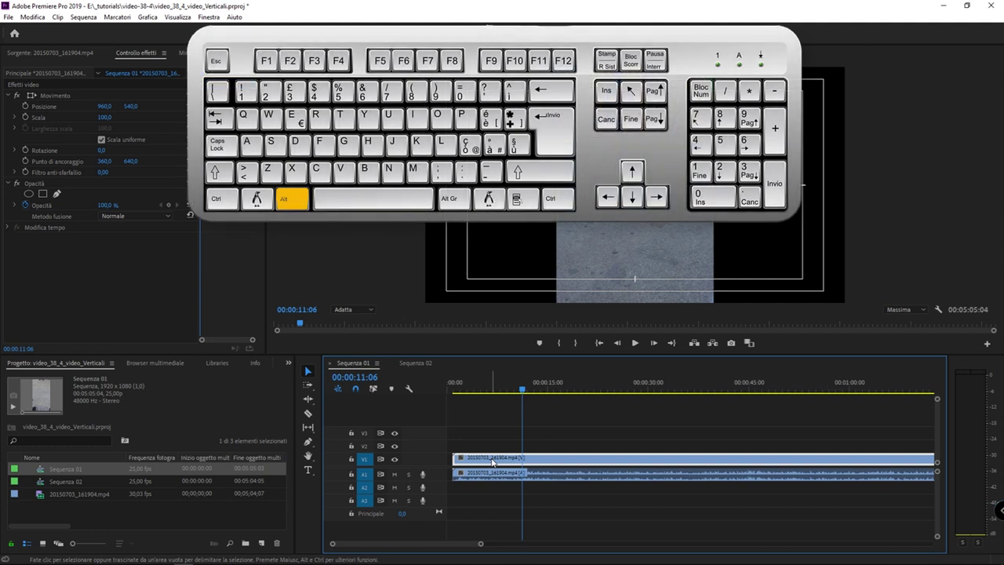
pyautogui.moveTo(493, 462); pyautogui.dragTo(498, 449)
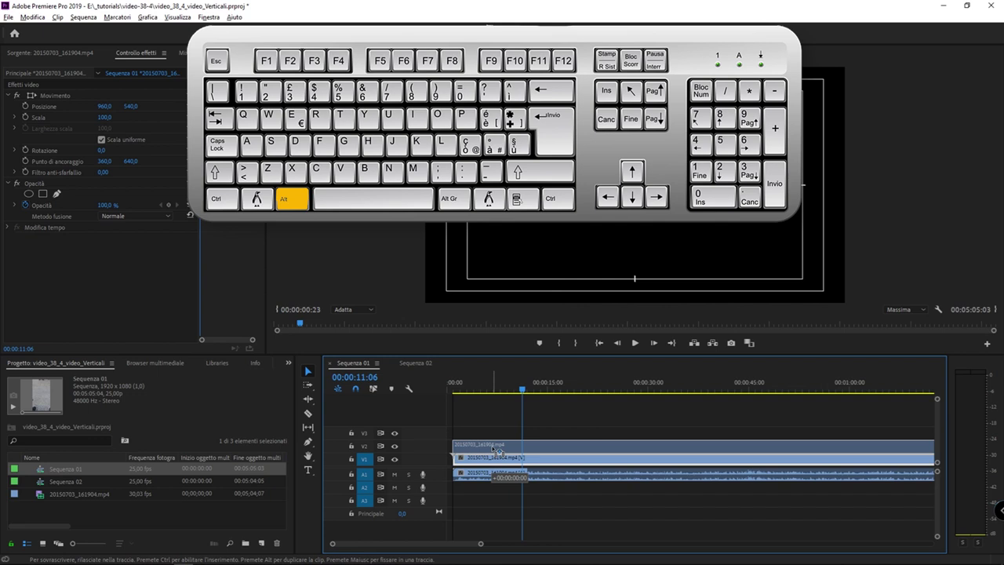
pyautogui.moveTo(498, 449); pyautogui.dragTo(494, 450)
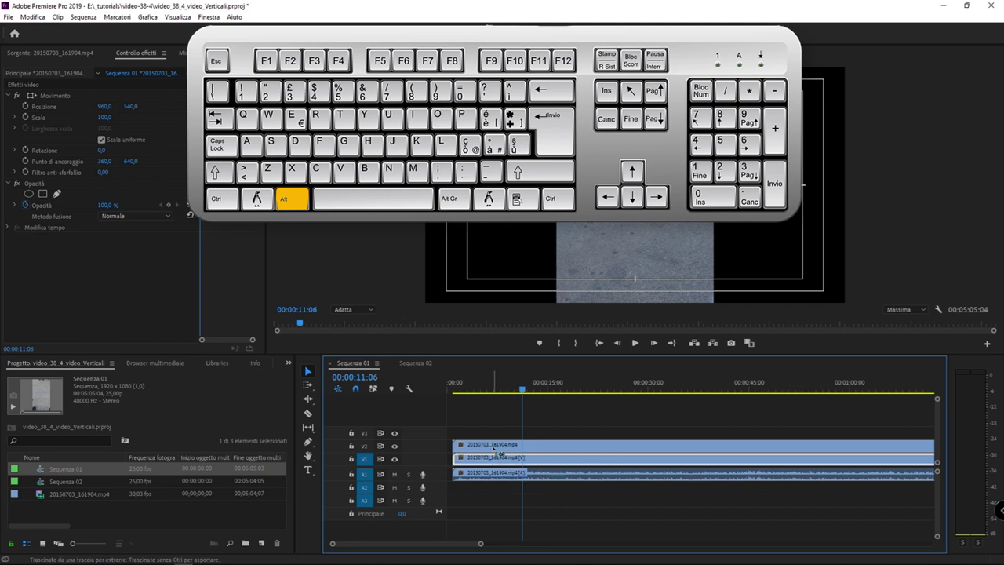
pyautogui.hotkey('ctrl', 'z')
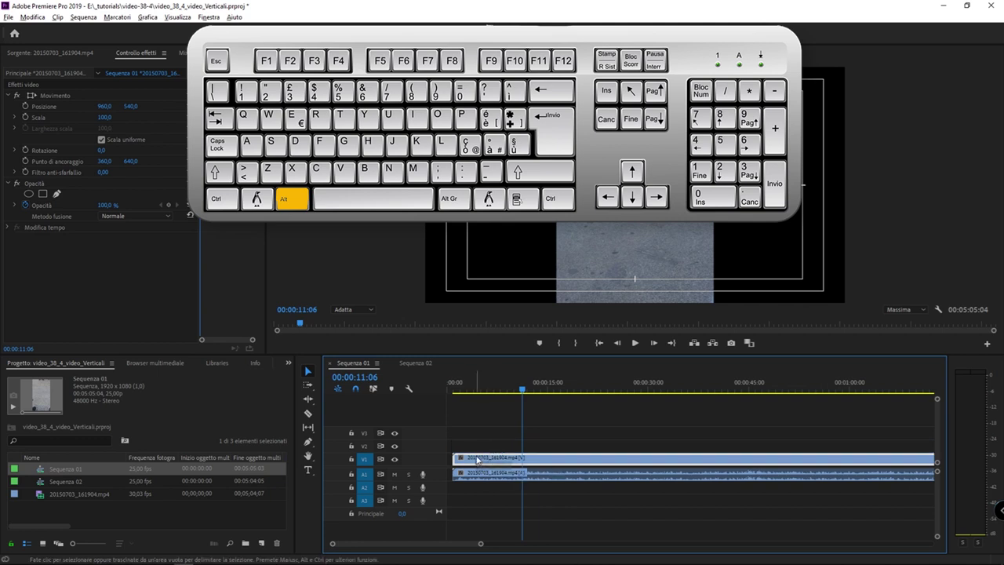
pyautogui.moveTo(476, 459); pyautogui.dragTo(477, 454)
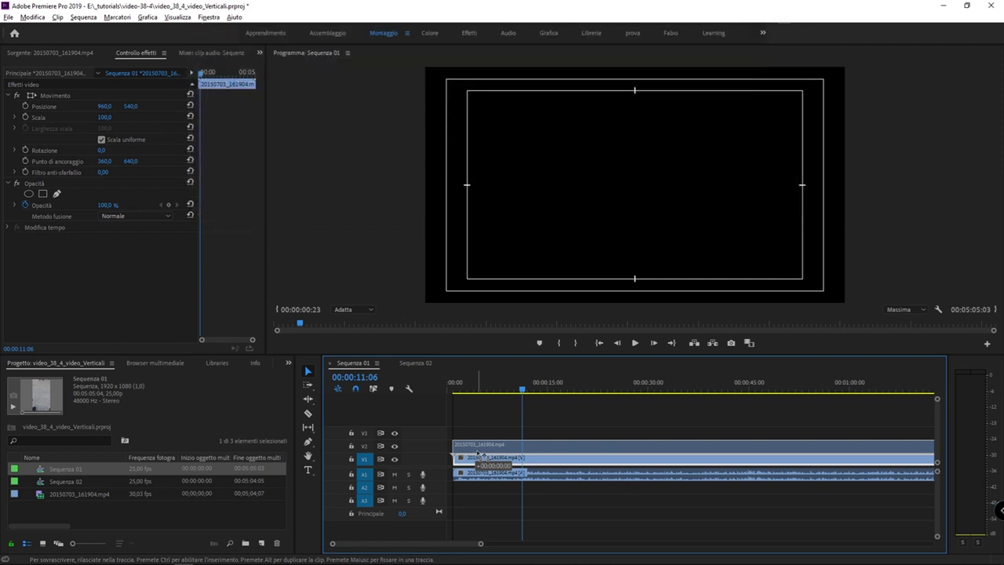
pyautogui.moveTo(477, 453); pyautogui.dragTo(478, 455)
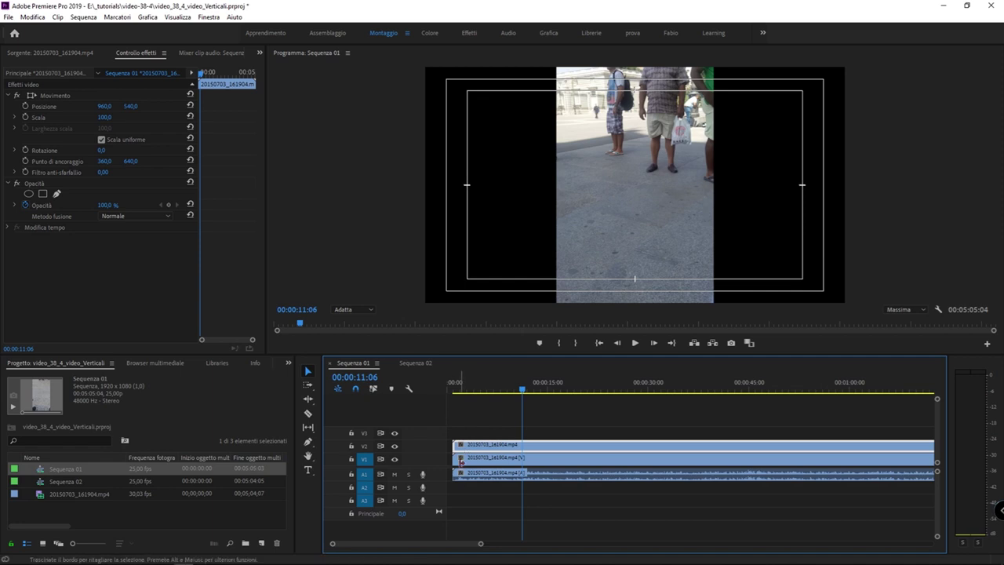
# Select only the lower V1 clip and raise its Scale from 120 to 275
pyautogui.click(483, 456)
pyautogui.keyDown('shift'); pyautogui.click(484, 446); pyautogui.keyUp('shift')
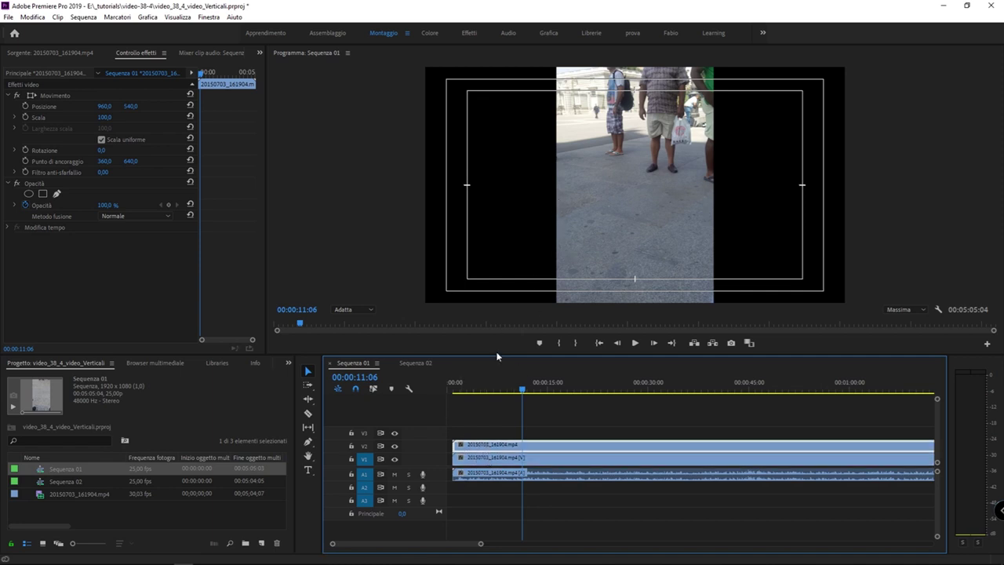
pyautogui.click(471, 459)
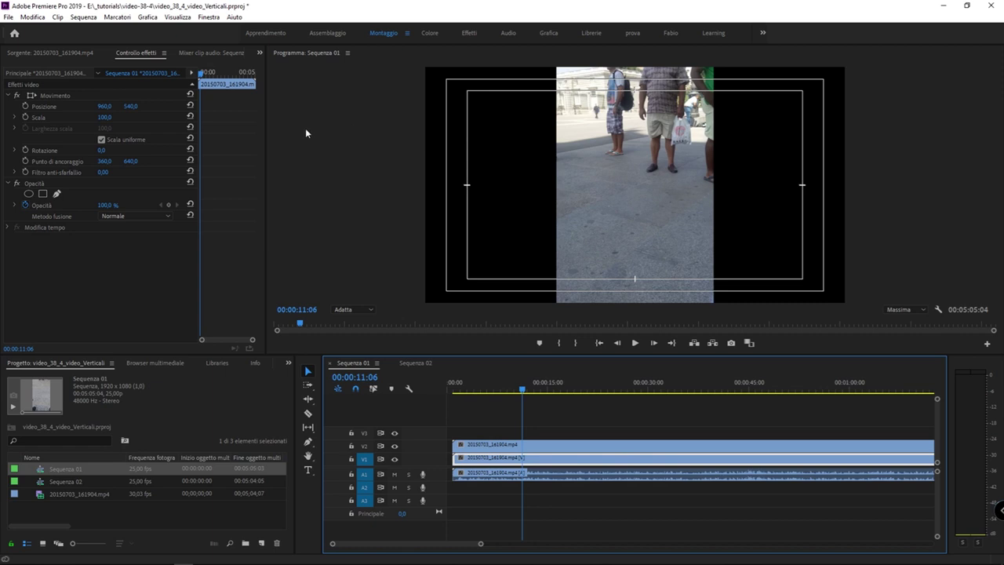
pyautogui.click(38, 117)
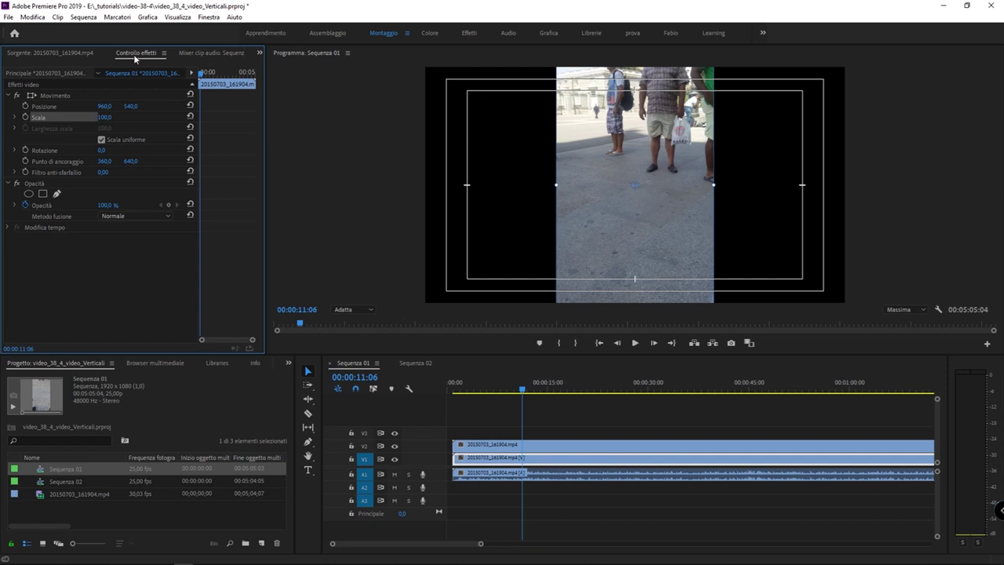
pyautogui.click(104, 116)
pyautogui.write('120')
pyautogui.press('Return')
pyautogui.moveTo(104, 117)
pyautogui.mouseDown()
pyautogui.moveTo(367, 117)
pyautogui.moveTo(224, 117)
pyautogui.mouseUp()
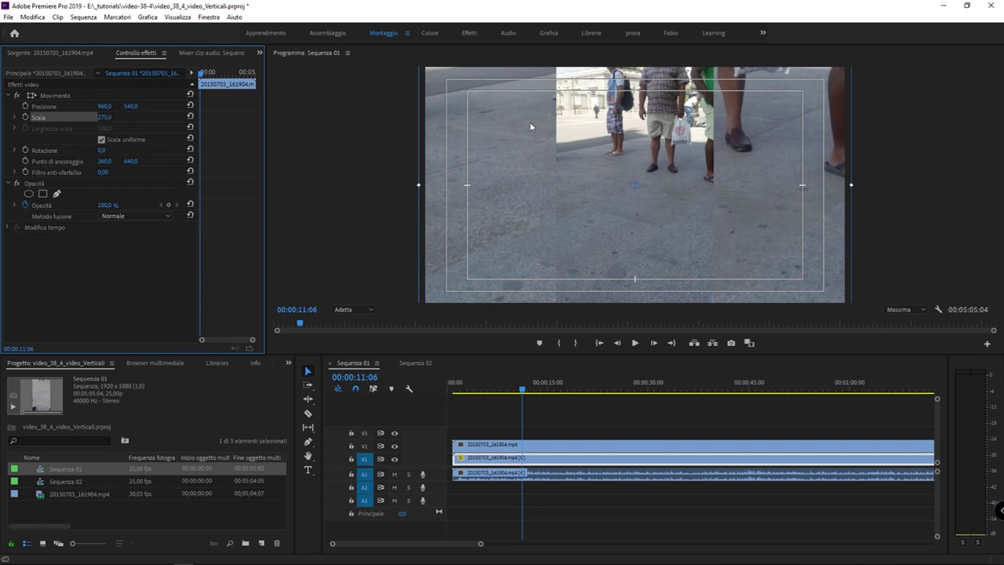
# Search the Effects panel for 'sfocatura ga'
pyautogui.click(288, 364)
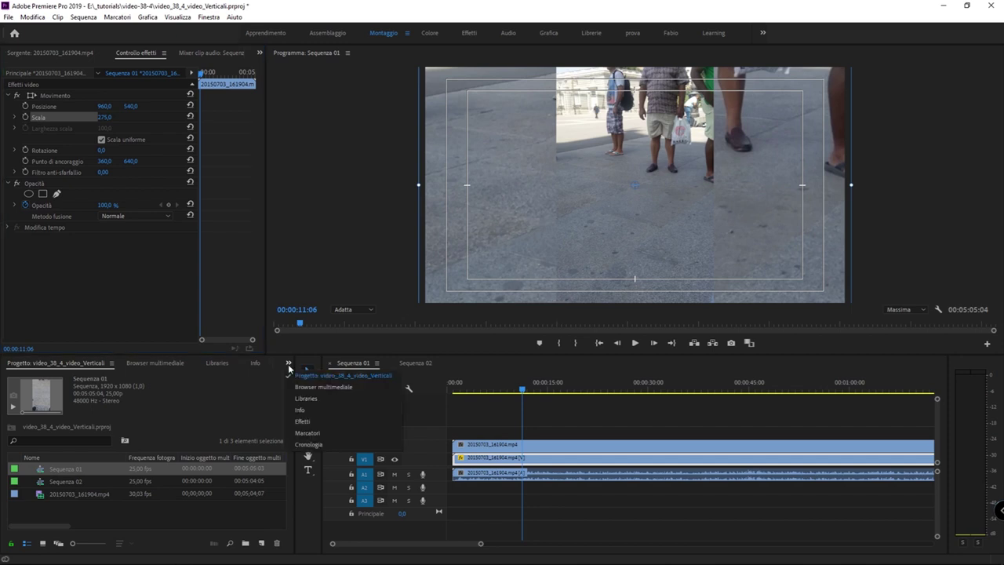
pyautogui.click(326, 420)
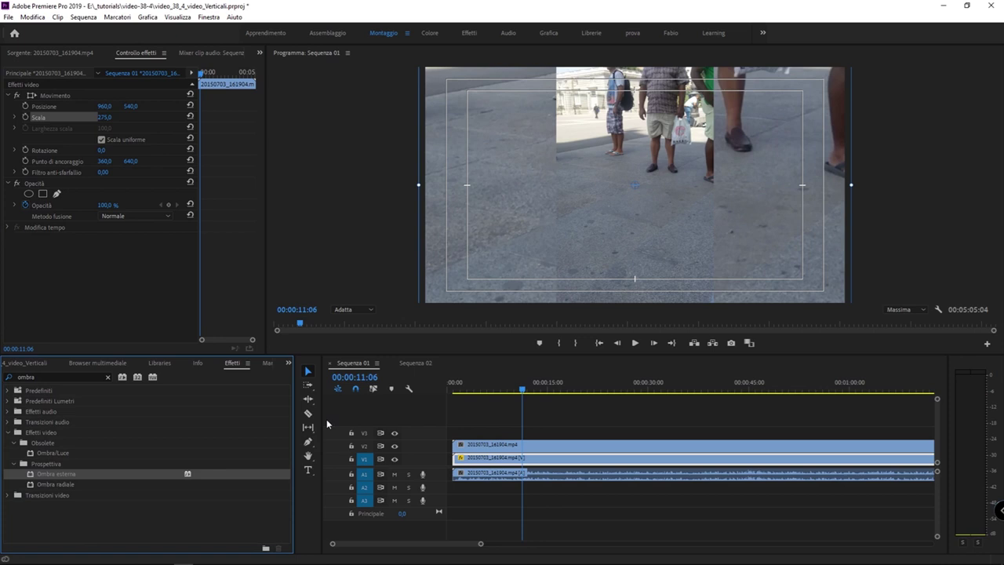
pyautogui.click(66, 375)
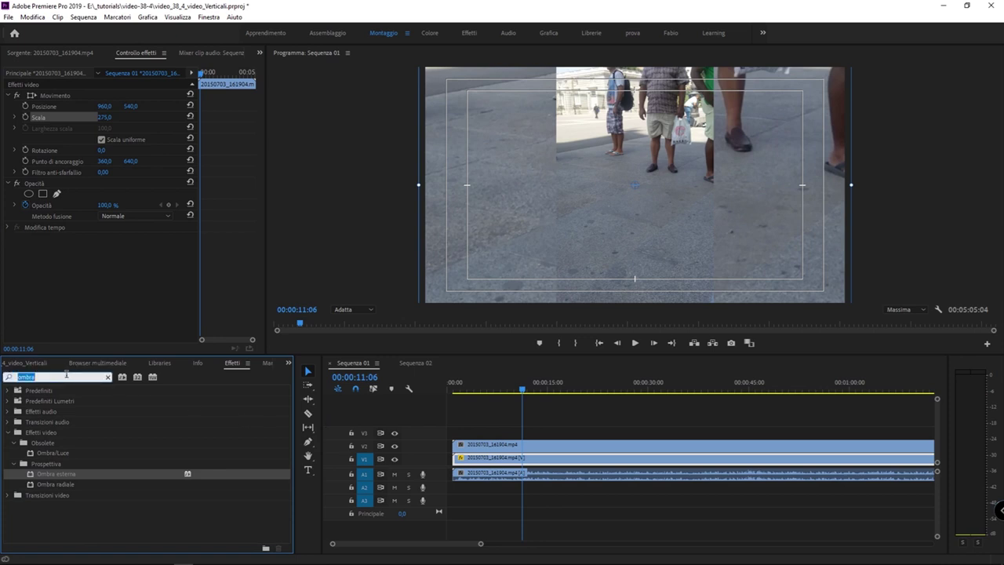
pyautogui.write('sfocatura')
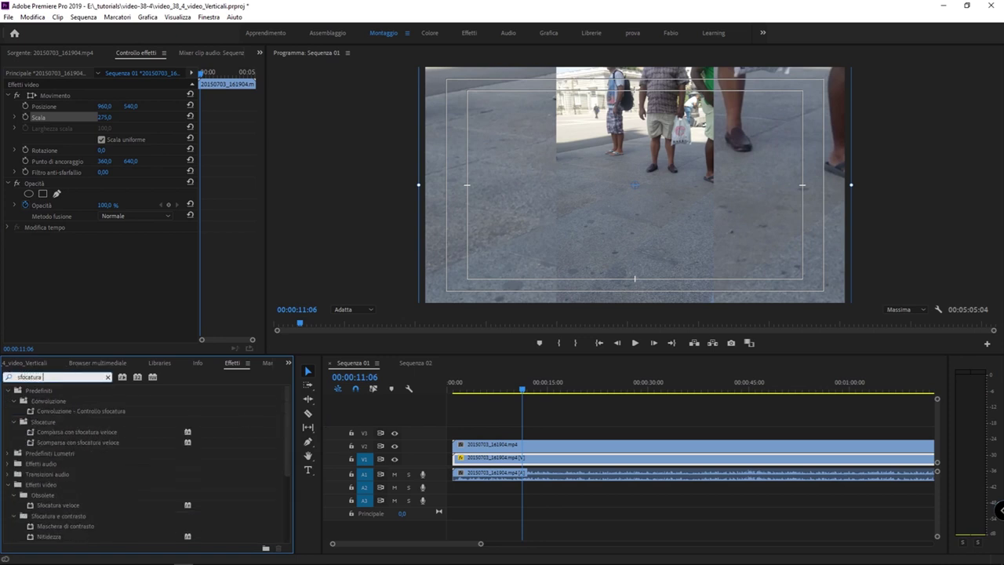
pyautogui.write(' ga')
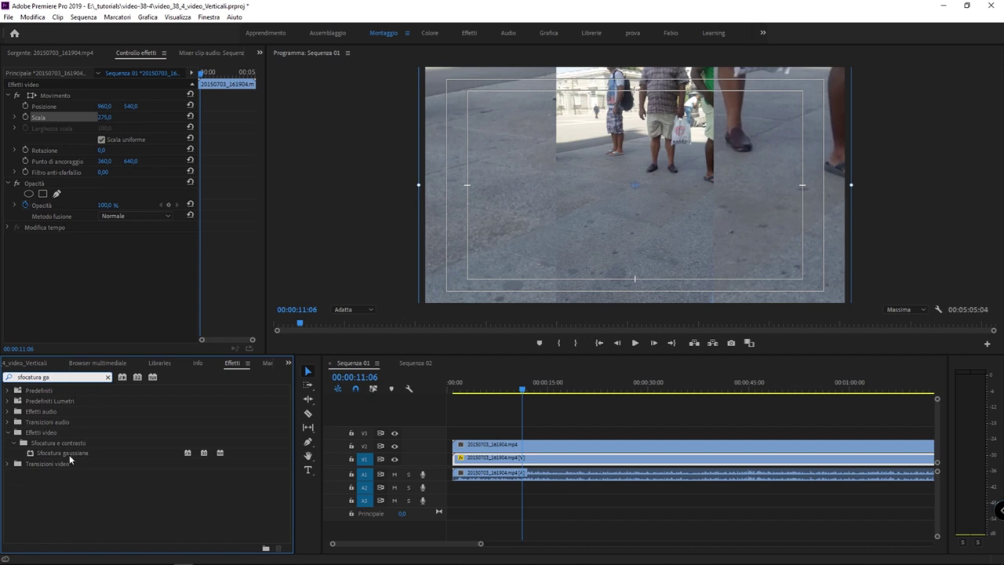
# Drag the Sfocatura gaussiana effect onto the V1 background clip
pyautogui.click(64, 451)
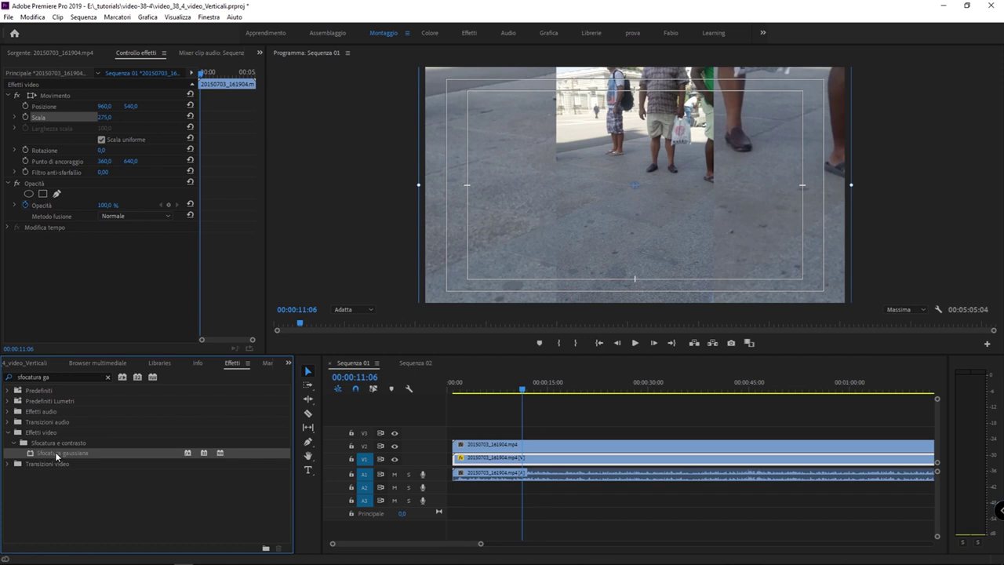
pyautogui.moveTo(55, 452); pyautogui.dragTo(478, 461)
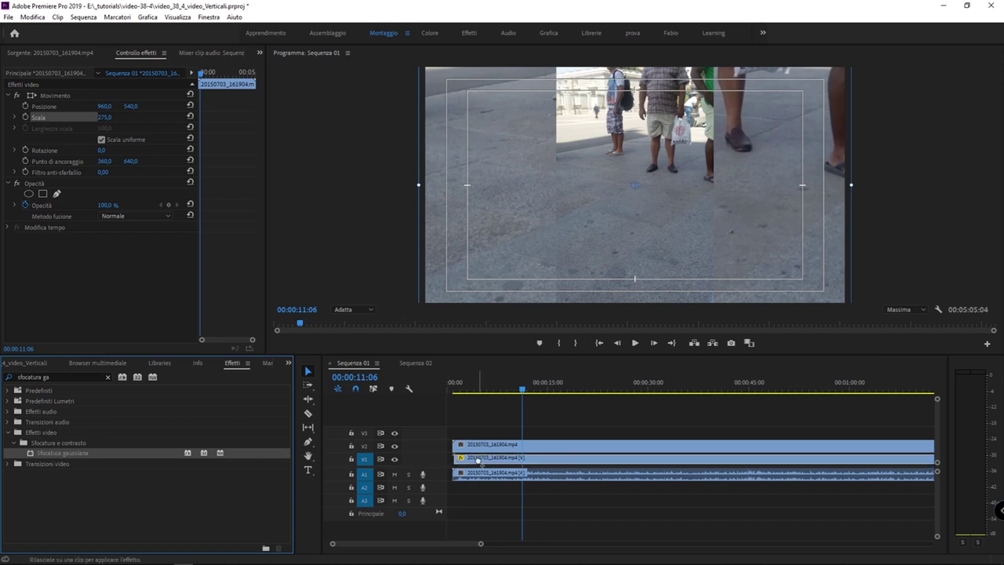
pyautogui.moveTo(478, 461); pyautogui.dragTo(480, 461)
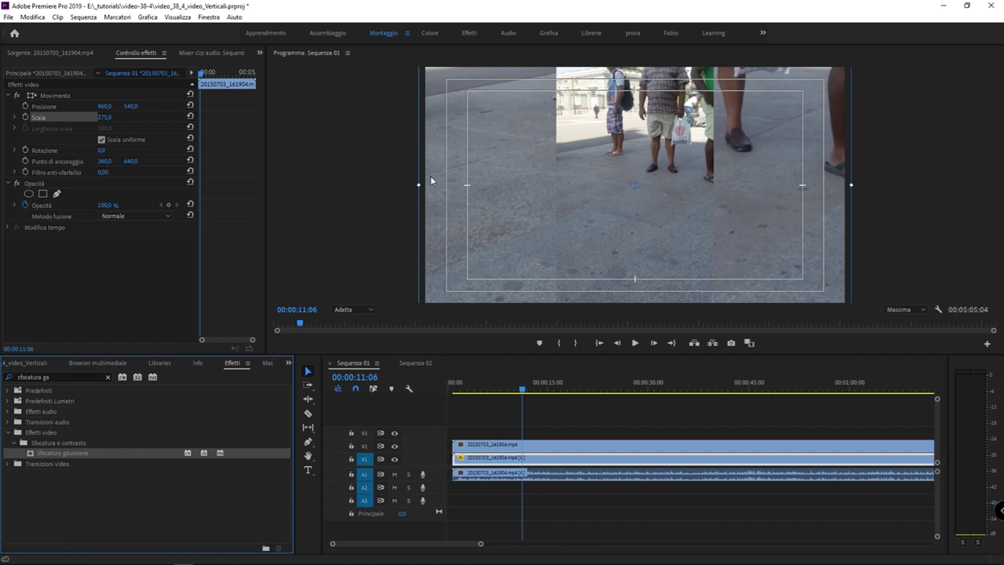
pyautogui.moveTo(95, 450); pyautogui.dragTo(480, 458)
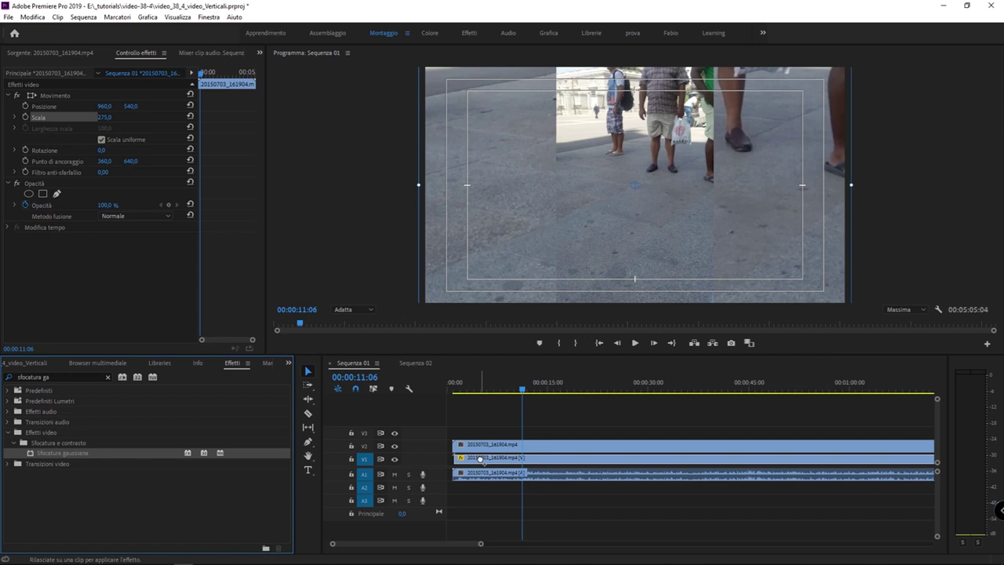
pyautogui.moveTo(480, 459); pyautogui.dragTo(480, 459)
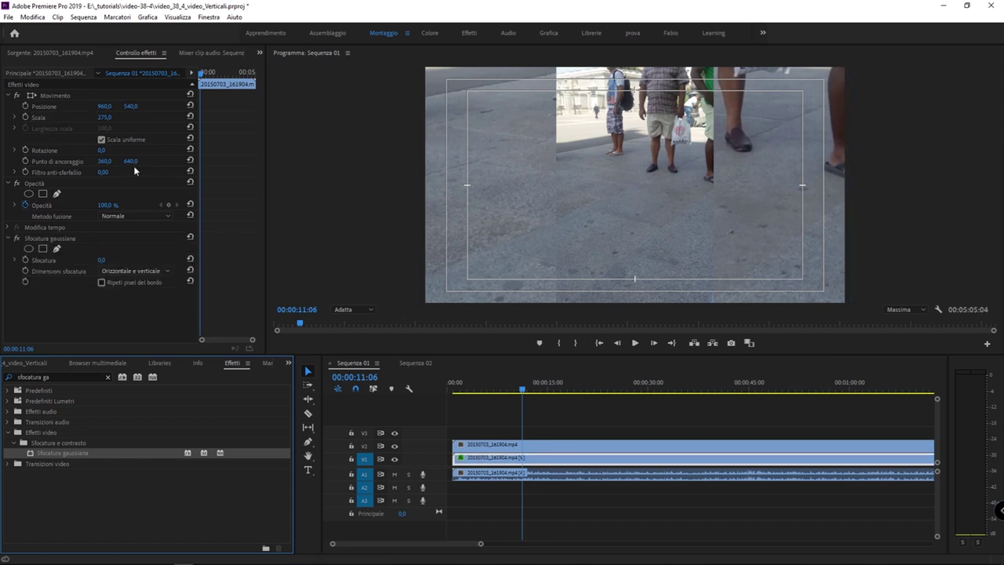
# Set the Sfocatura amount to 37 and preview playback from 00:00:07:16
pyautogui.moveTo(101, 261); pyautogui.dragTo(129, 261)
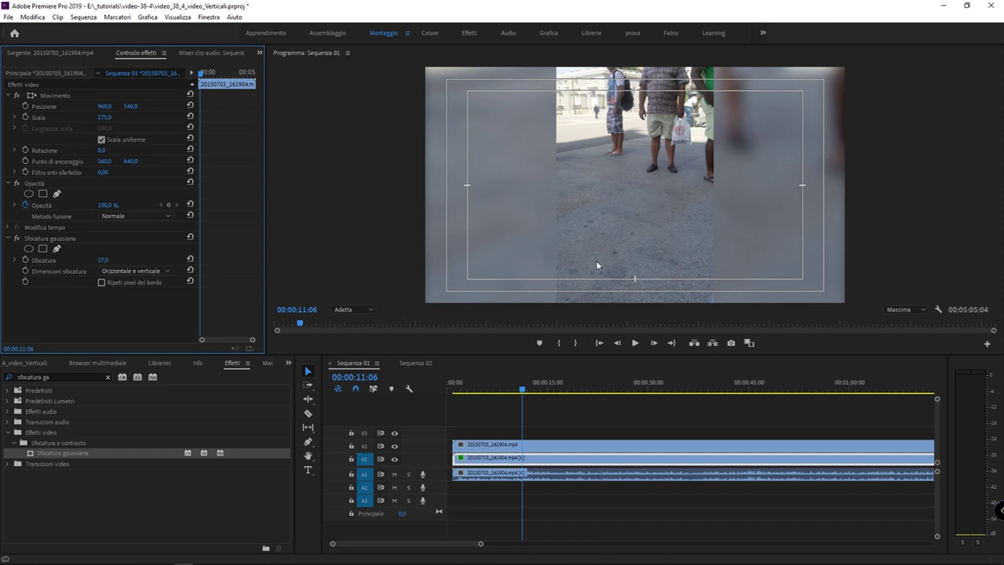
pyautogui.click(498, 391)
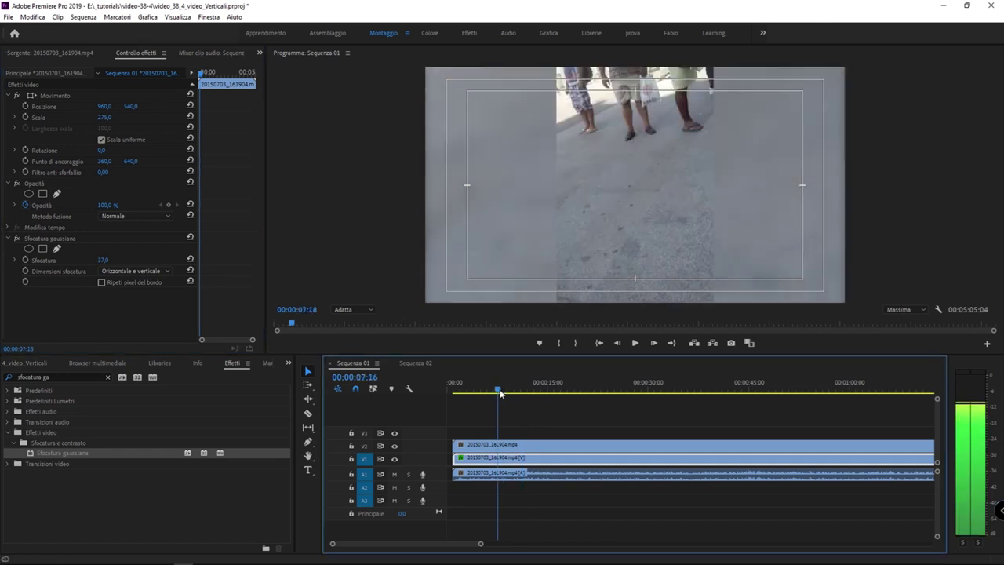
pyautogui.moveTo(500, 393); pyautogui.dragTo(501, 392)
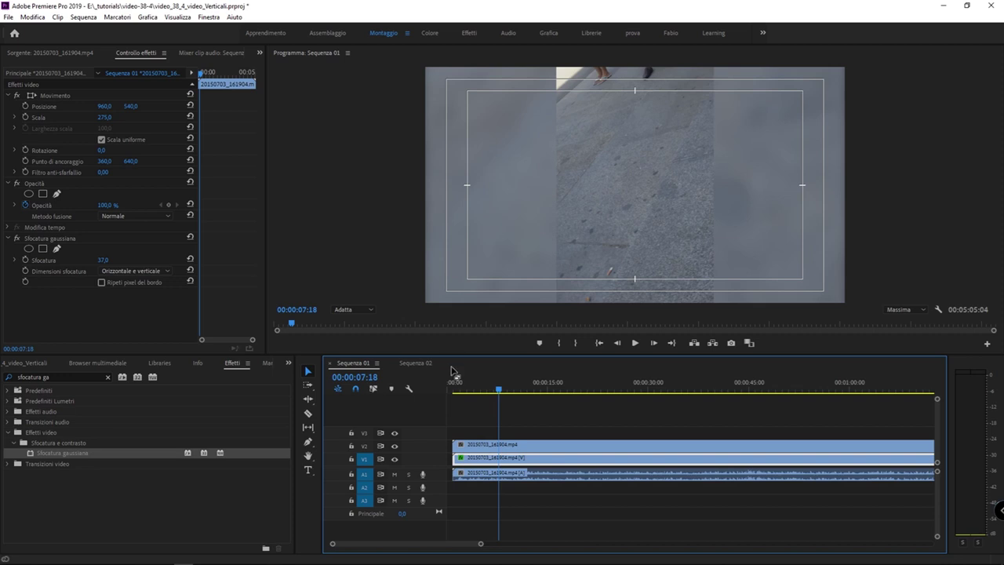
pyautogui.press('space')
pyautogui.press('space')
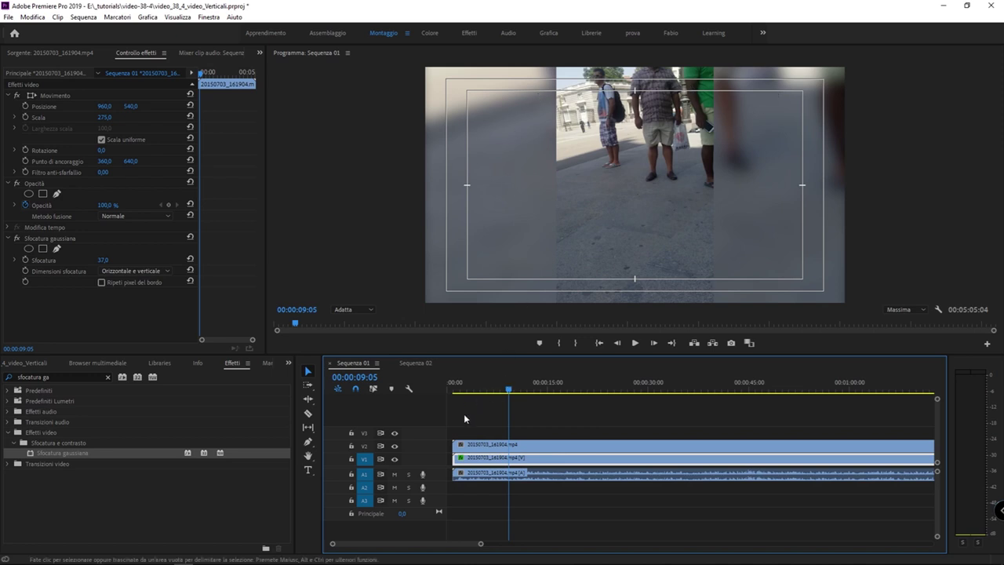
# Park the playhead at 00:00:04:23 and search Effects for 'ombra'
pyautogui.click(478, 395)
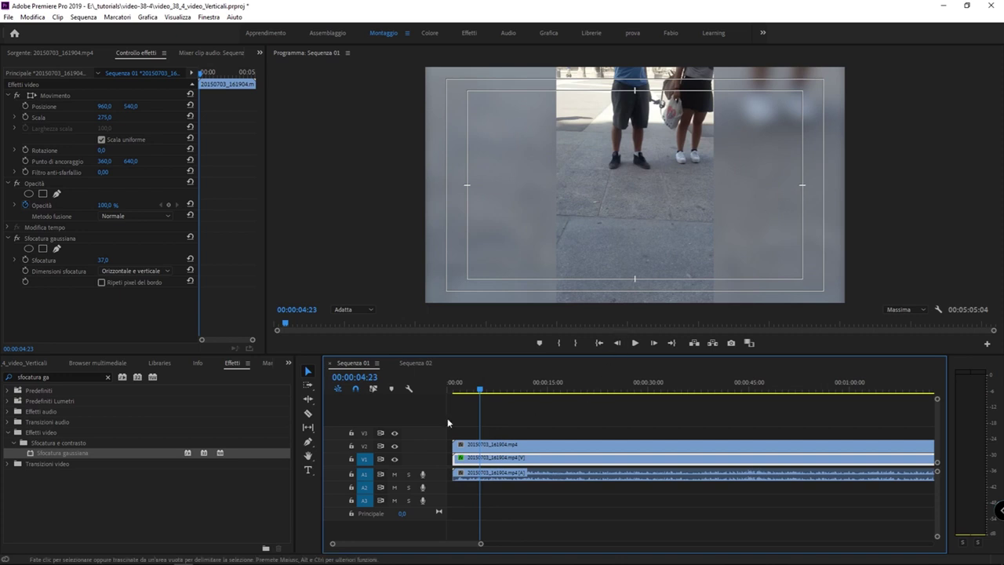
pyautogui.click(9, 377)
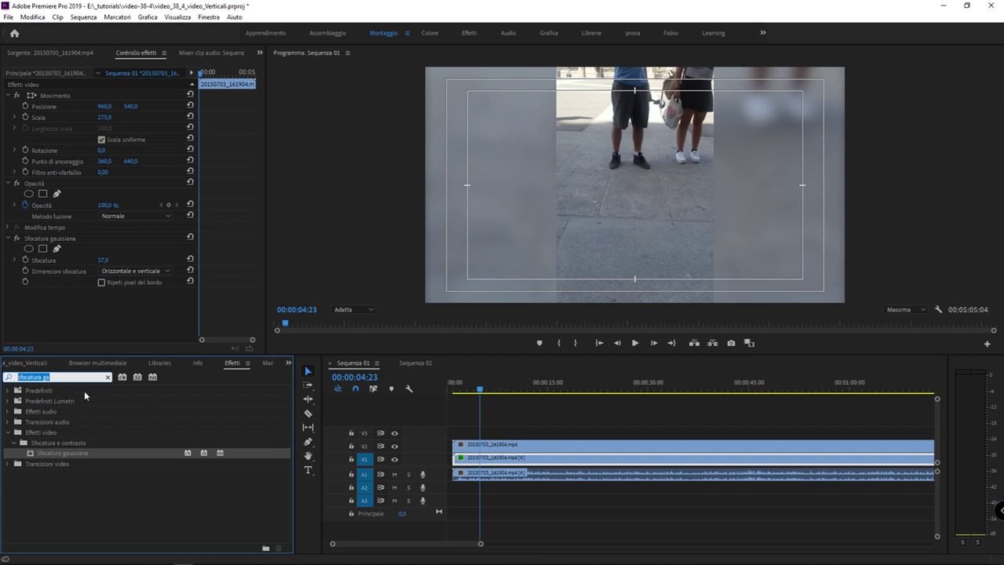
pyautogui.write('ombra')
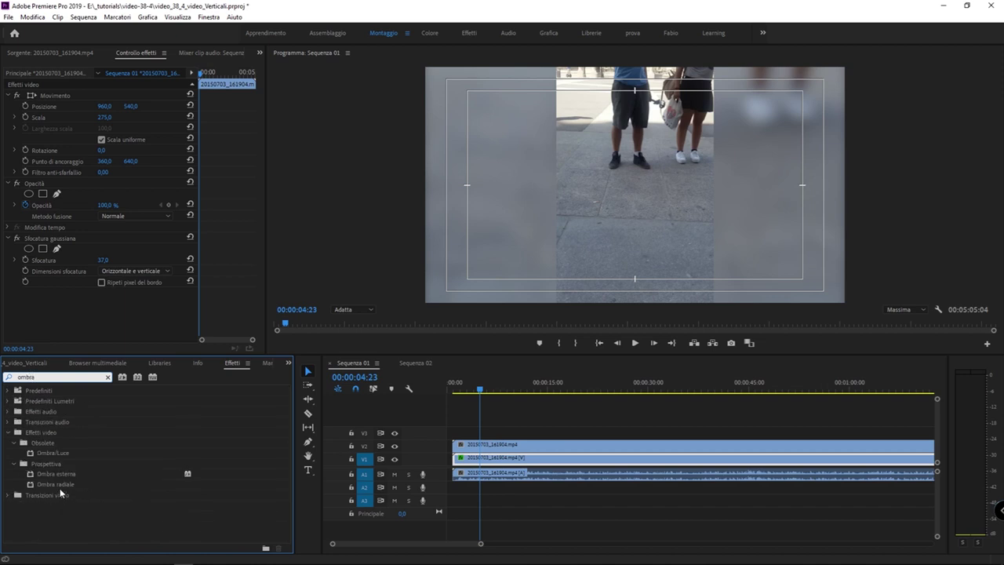
# Apply Ombra esterna to the V2 clip with opacity 66%, distance 43, softness 150
pyautogui.moveTo(71, 474); pyautogui.dragTo(676, 461)
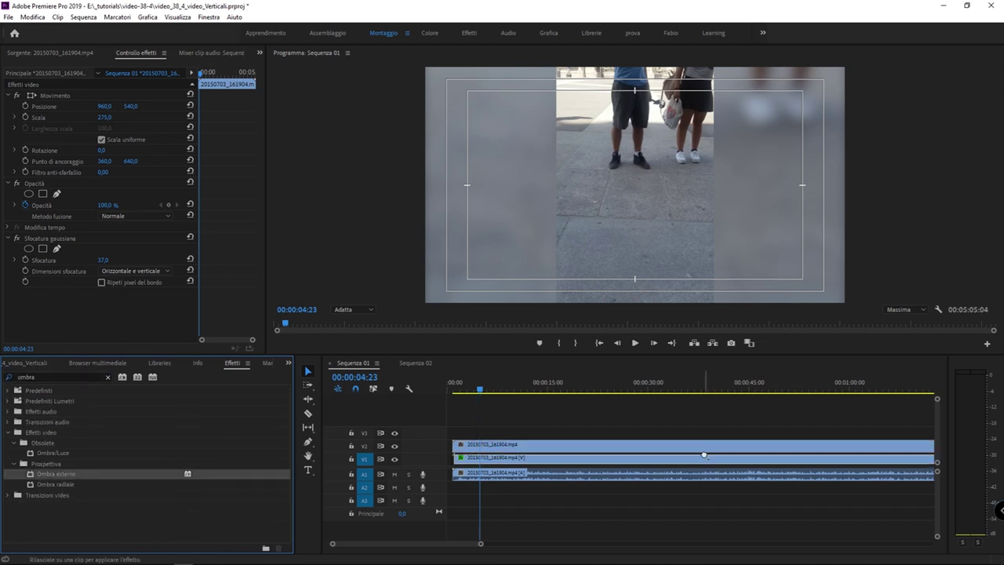
pyautogui.moveTo(677, 462); pyautogui.dragTo(665, 447)
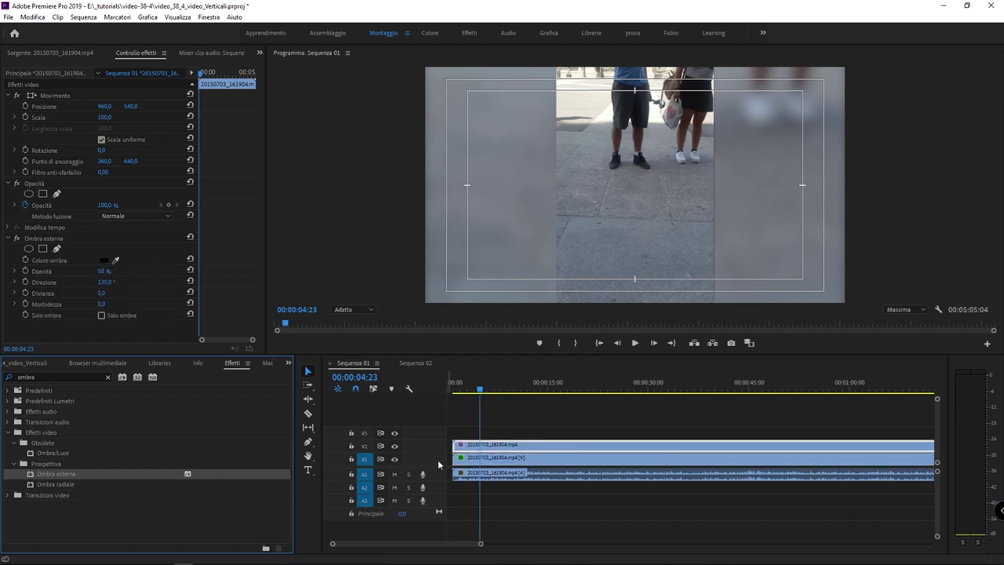
pyautogui.click(496, 448)
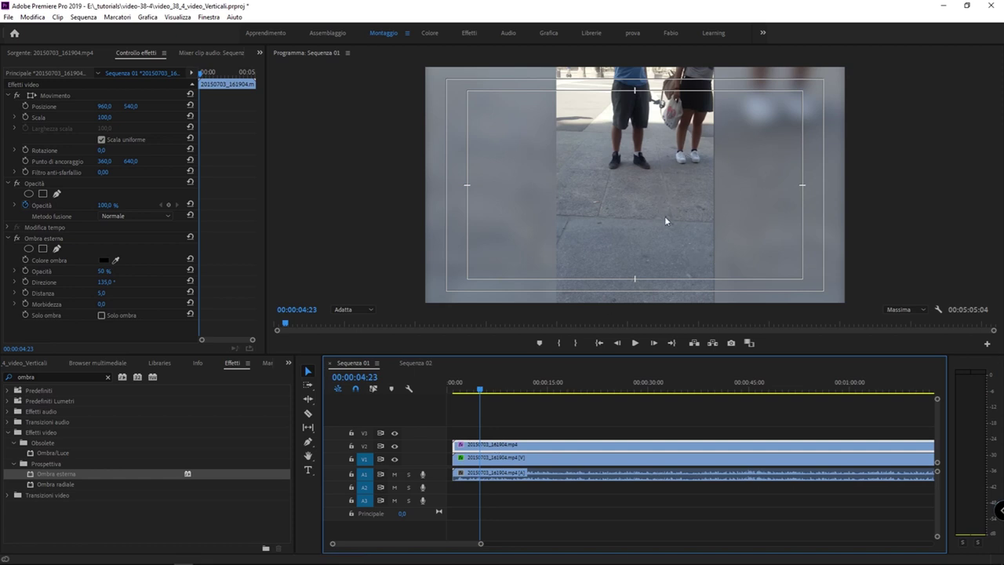
pyautogui.moveTo(103, 270)
pyautogui.mouseDown()
pyautogui.moveTo(116, 271)
pyautogui.moveTo(111, 308)
pyautogui.mouseUp()
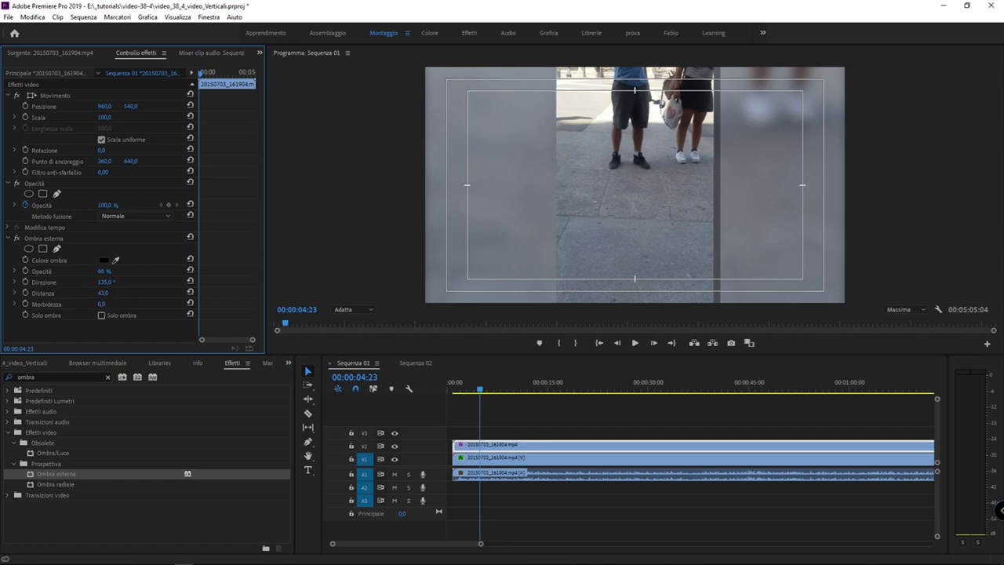
pyautogui.moveTo(102, 304); pyautogui.dragTo(113, 305)
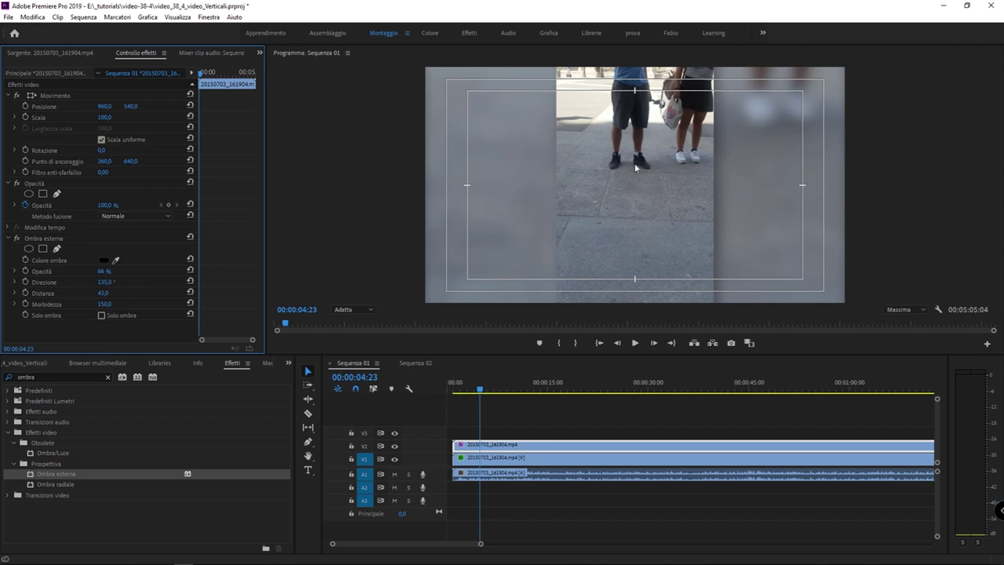
pyautogui.click(455, 444)
# Switch the timeline to the Sequenza 02 tab to view the vertical clip
pyautogui.click(655, 178)
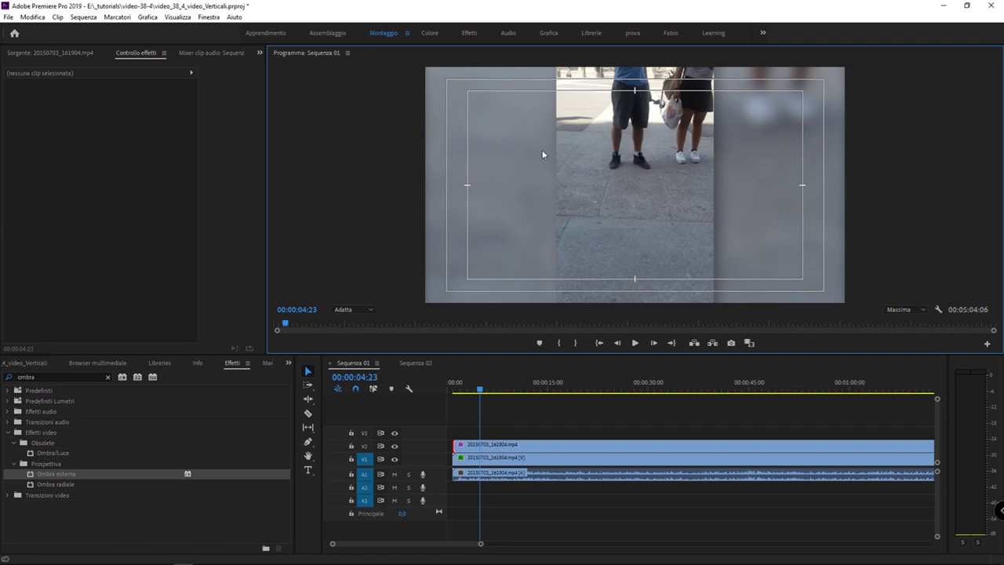
pyautogui.click(406, 363)
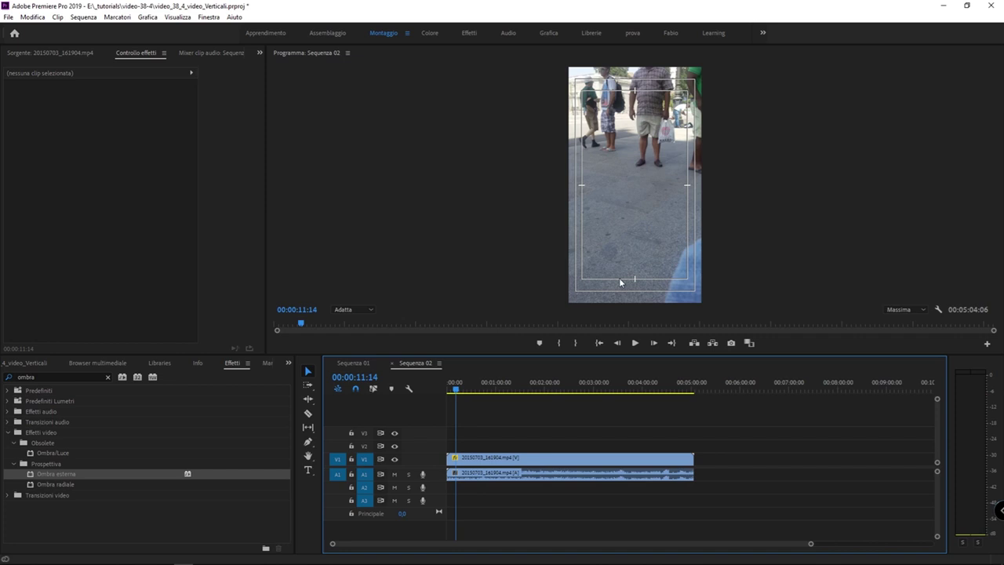
# Delete the clip from Sequenza 02 and close that sequence
pyautogui.moveTo(495, 439); pyautogui.dragTo(458, 505)
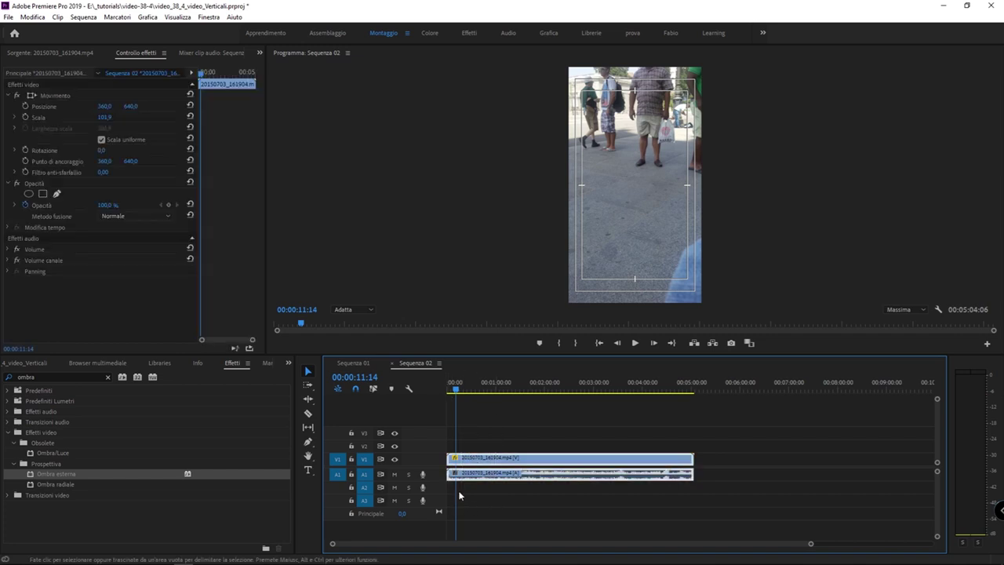
pyautogui.press('Delete')
pyautogui.click(392, 364)
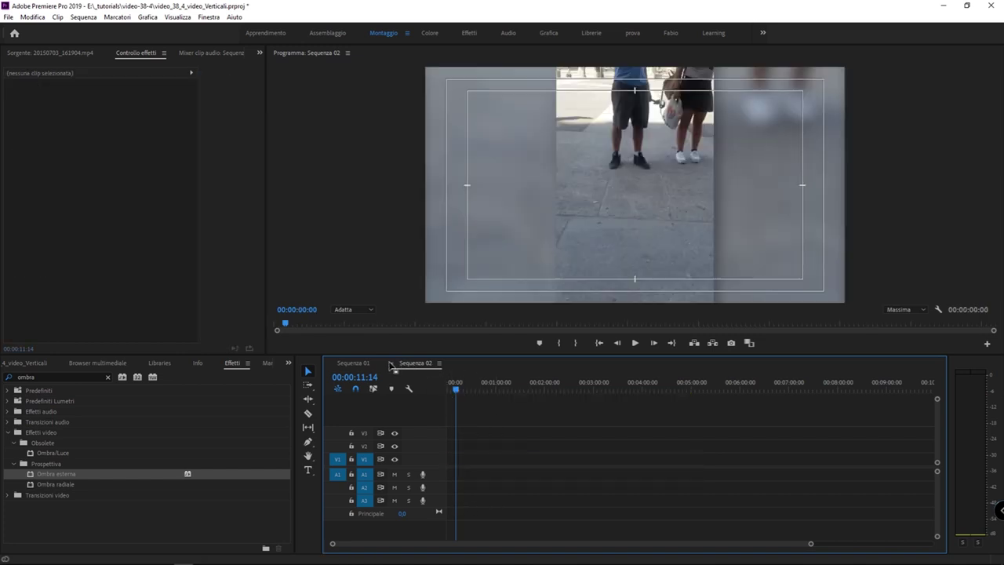
# Create a new sequence from the Project panel's Nuovo elemento menu
pyautogui.click(44, 363)
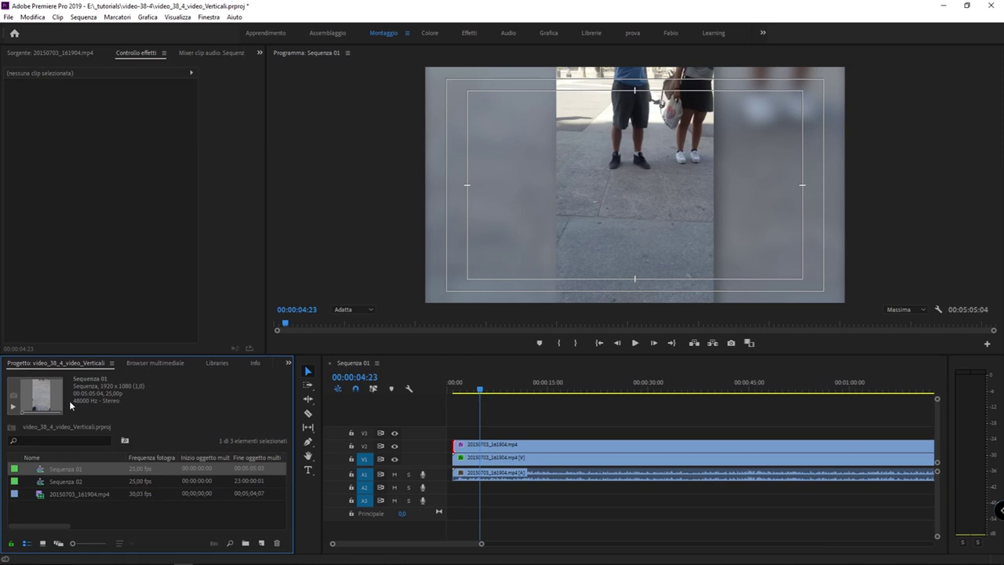
pyautogui.rightClick(84, 515)
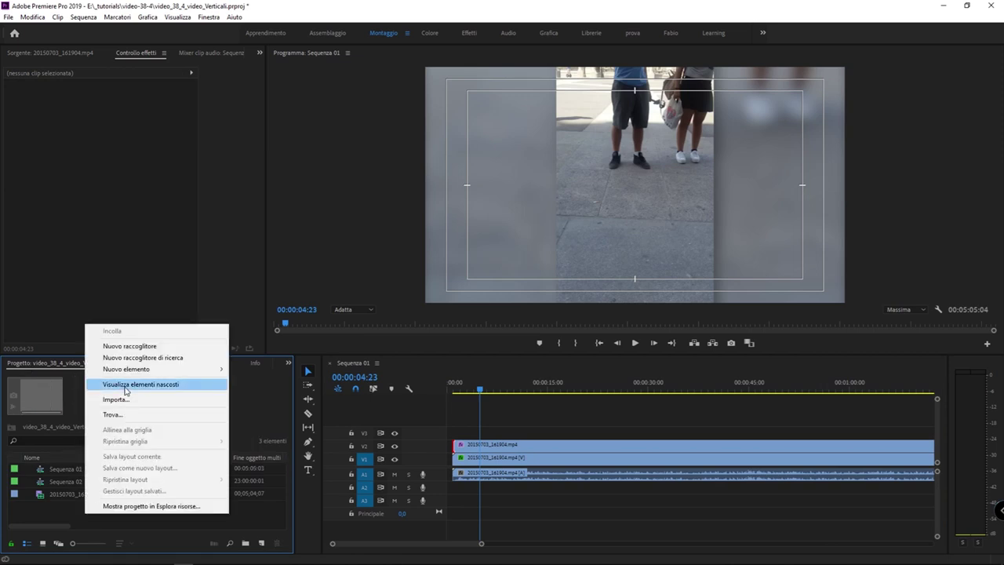
pyautogui.moveTo(144, 370)
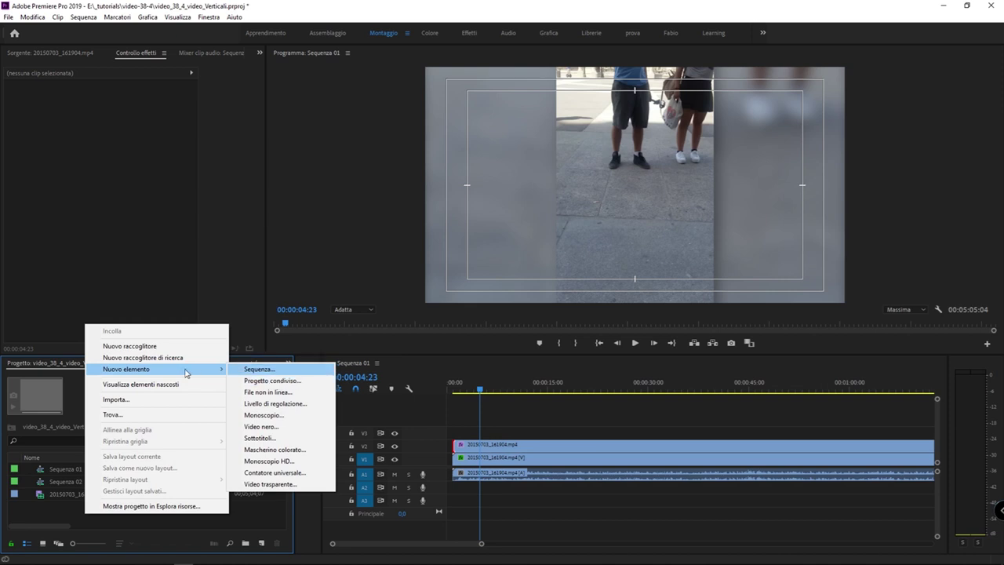
pyautogui.rightClick(50, 512)
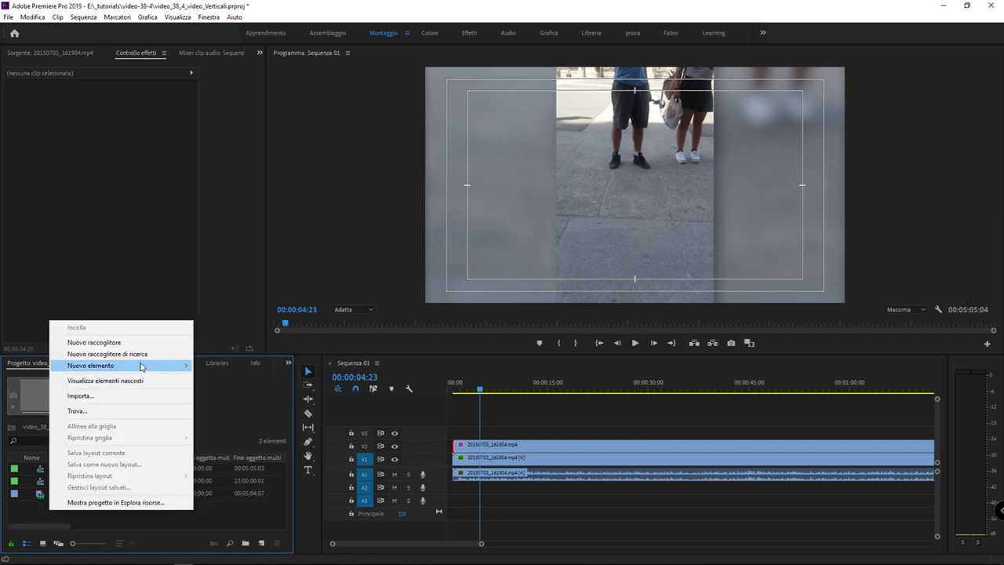
pyautogui.click(245, 364)
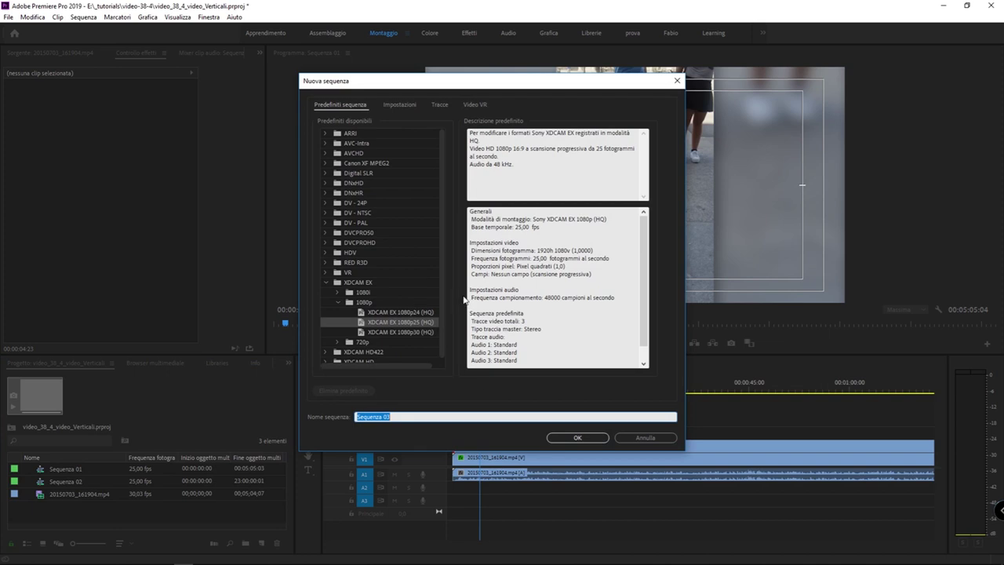
# Keep the XDCAM EX 1080p25 (HQ) preset and view its Impostazioni settings
pyautogui.click(386, 325)
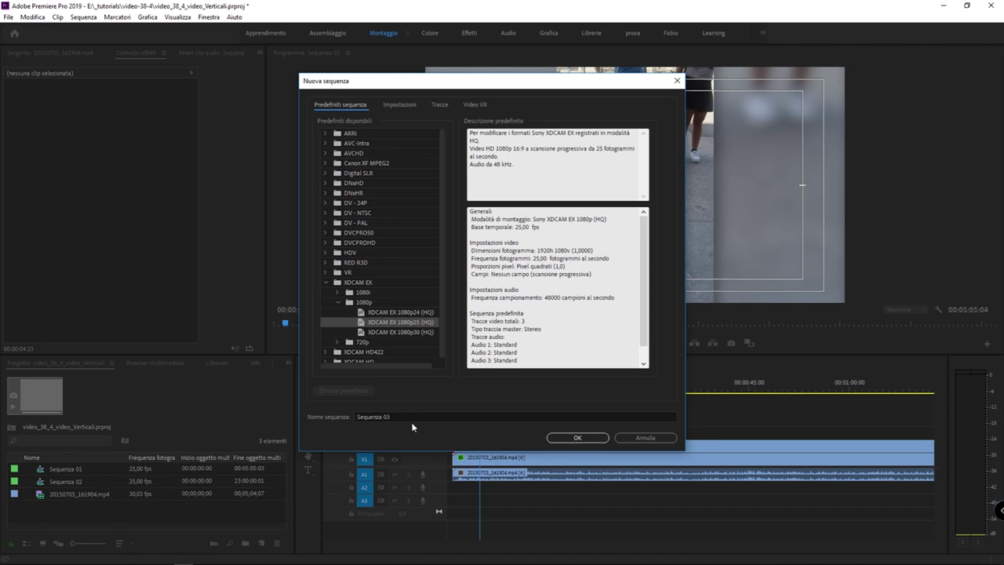
pyautogui.click(410, 106)
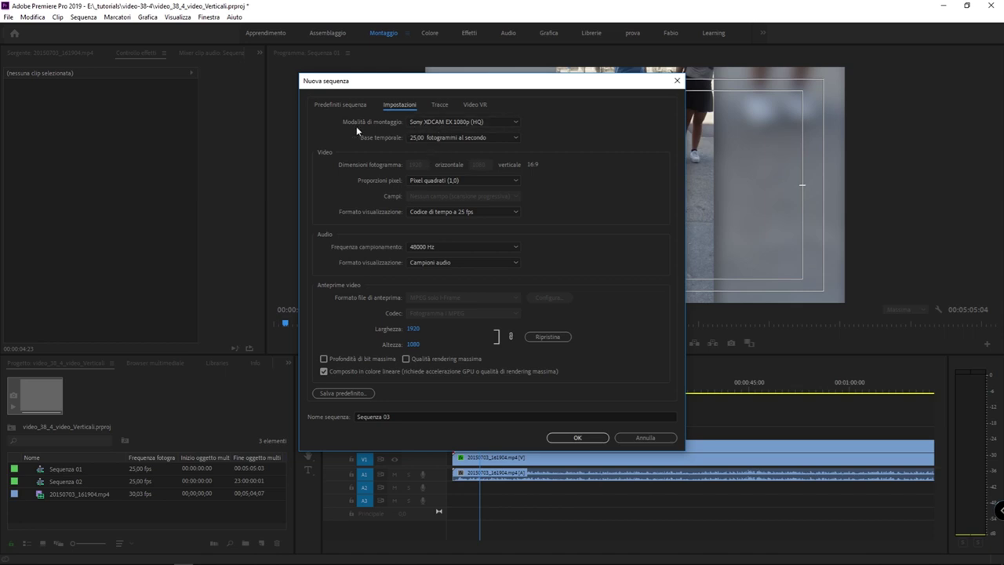
# Set the sequence's Modalità di montaggio to Personale
pyautogui.click(434, 122)
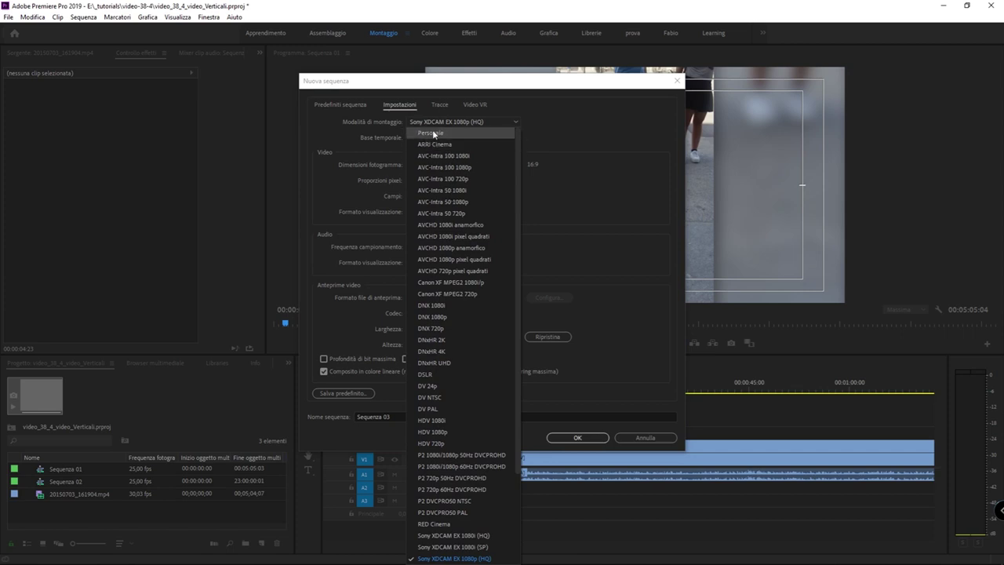
pyautogui.scroll(-3, 444, 213)
pyautogui.scroll(3, 460, 226)
pyautogui.click(486, 135)
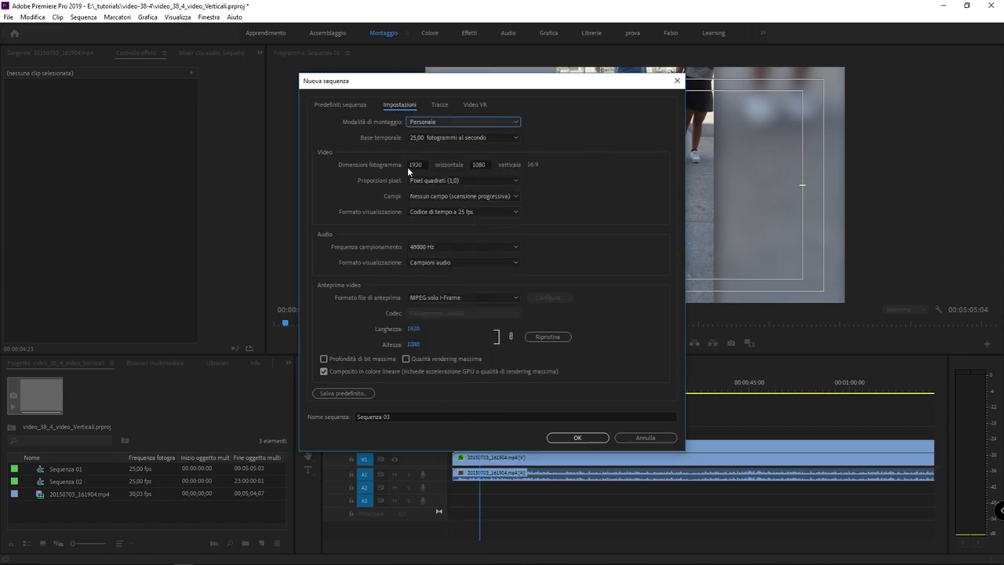
# Set the frame size to 1080 × 1920 and name the sequence 'verticale'
pyautogui.click(427, 164)
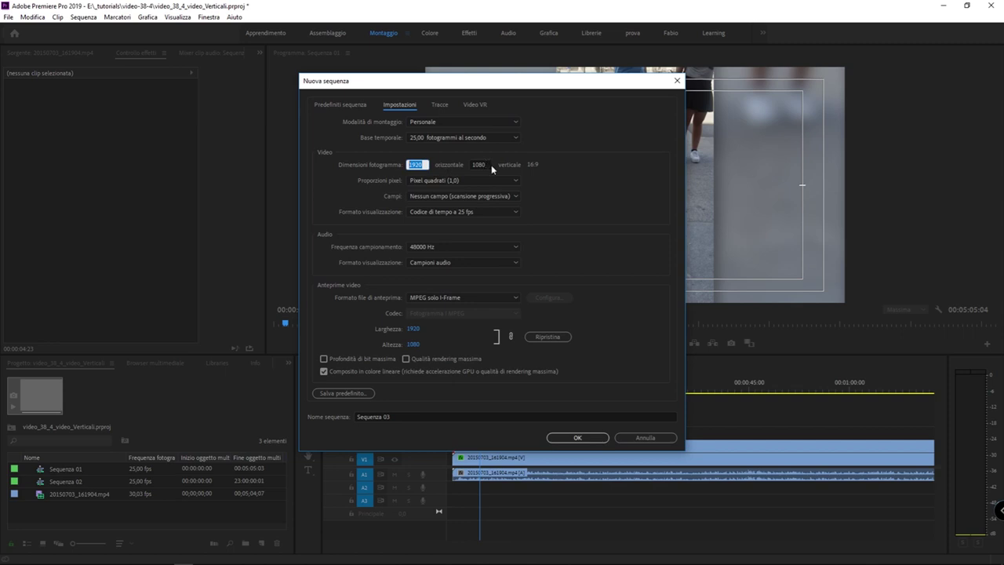
pyautogui.click(461, 166)
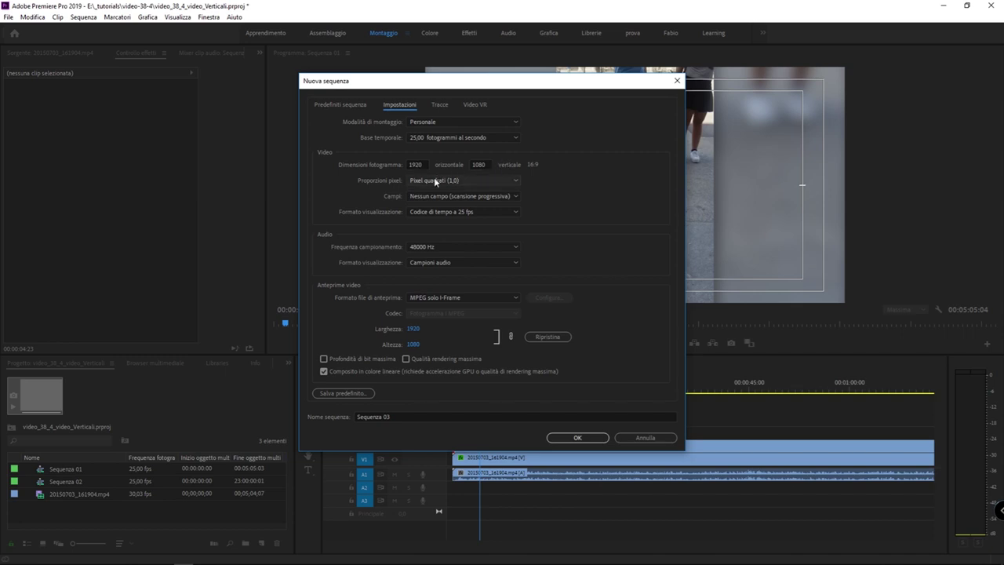
pyautogui.moveTo(428, 165); pyautogui.dragTo(367, 158)
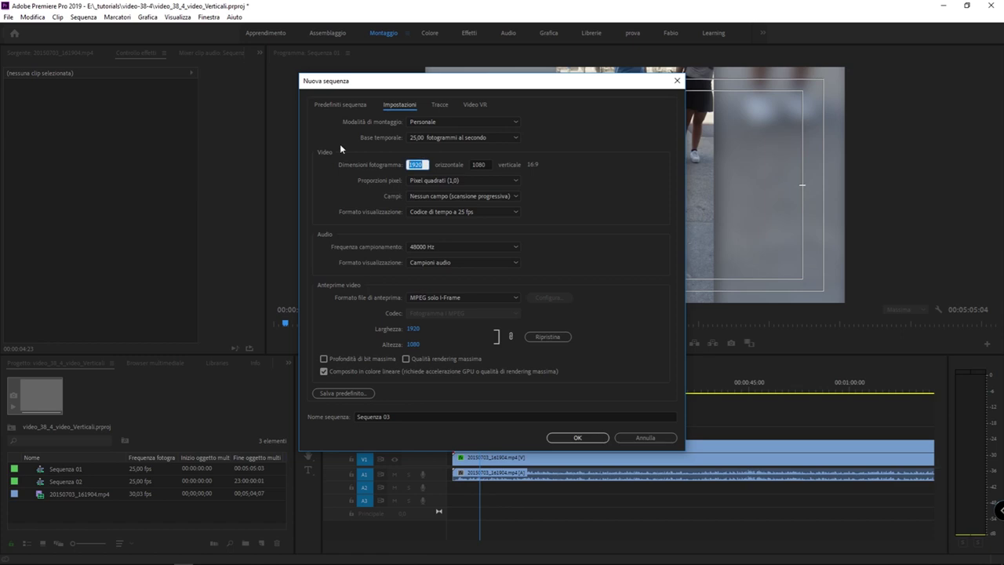
pyautogui.write('1080')
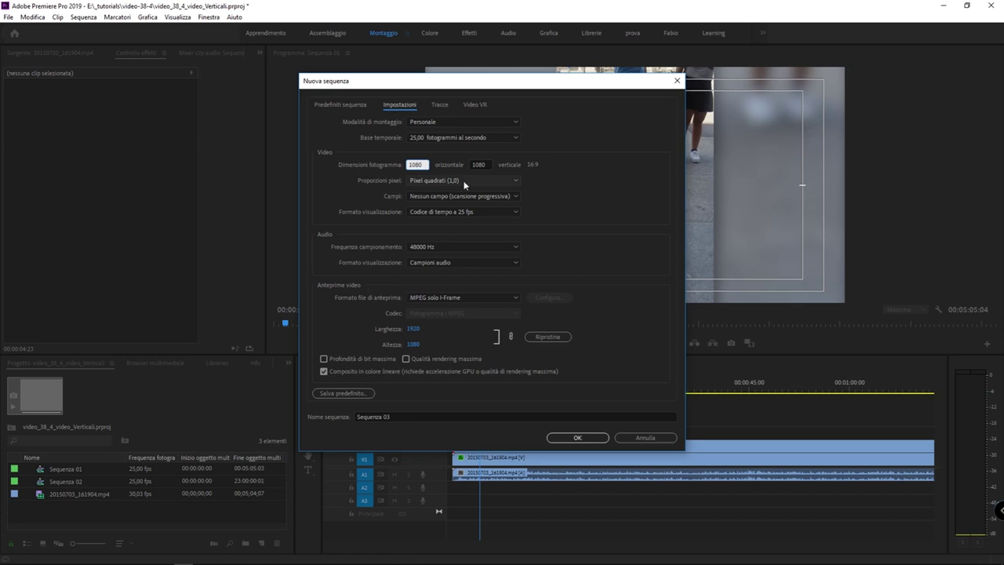
pyautogui.press('Tab')
pyautogui.write('1')
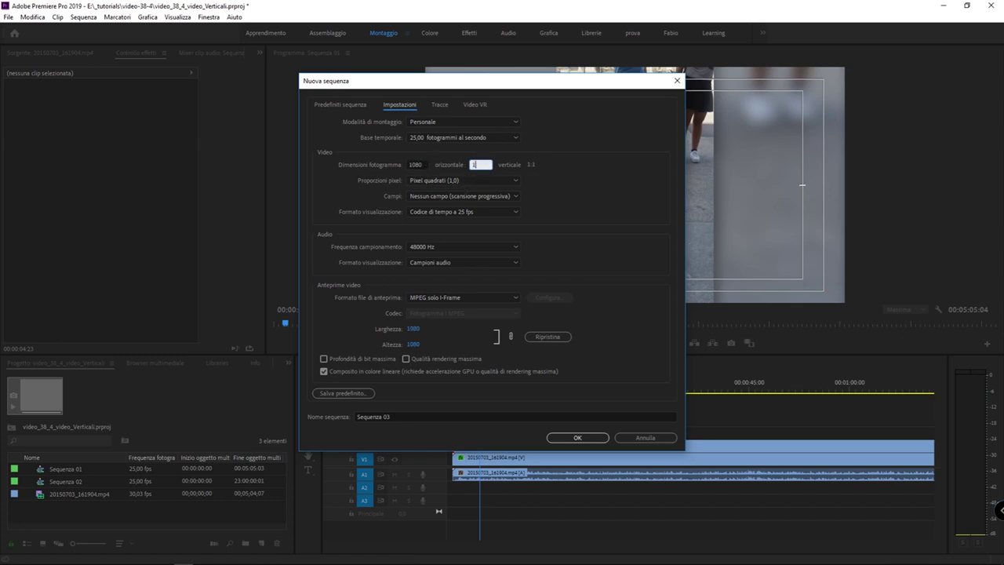
pyautogui.write('920')
pyautogui.press('Tab')
pyautogui.click(392, 416)
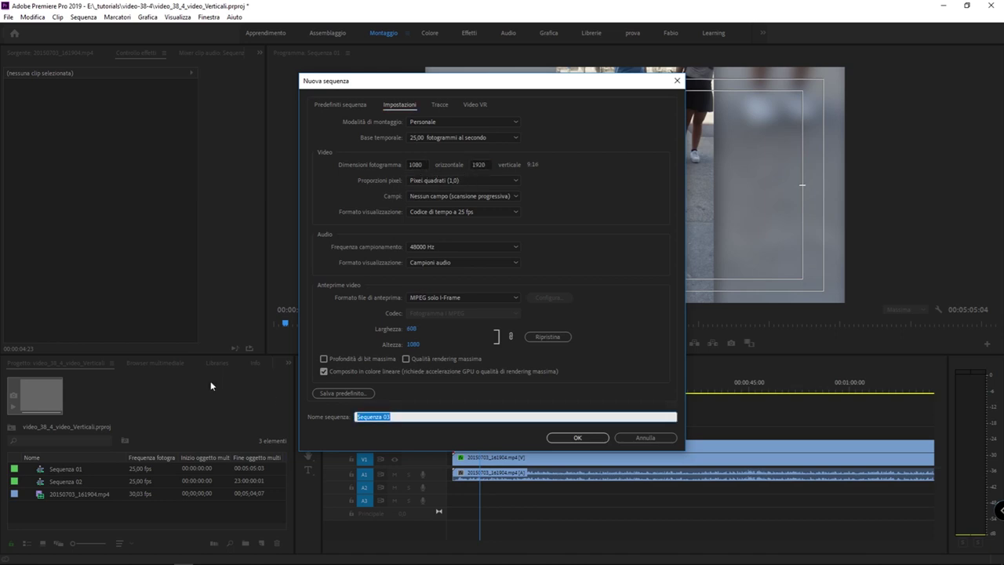
pyautogui.write('verticale')
# Create the verticale sequence and delete all clips from Sequenza 01
pyautogui.click(578, 438)
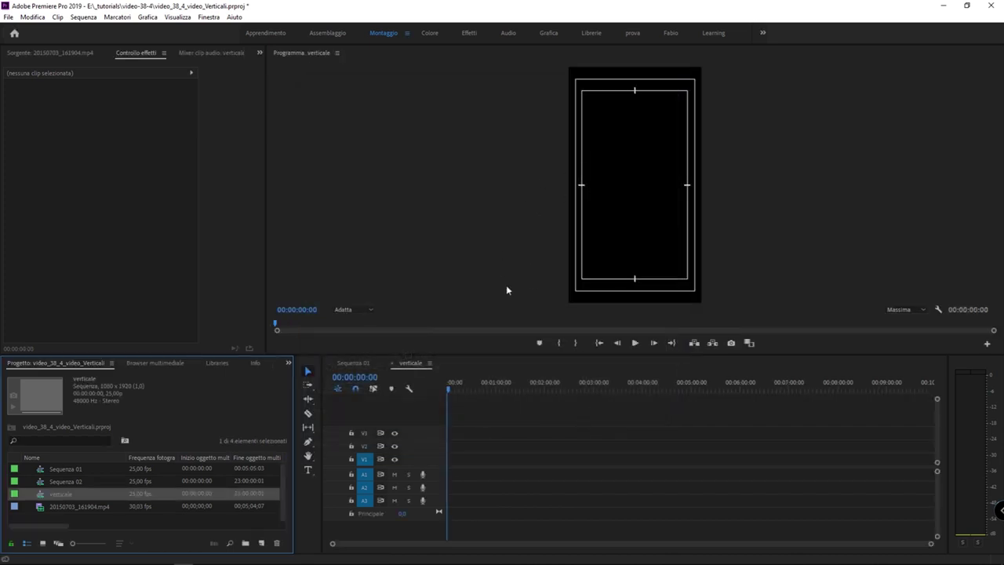
pyautogui.click(361, 363)
pyautogui.moveTo(519, 394); pyautogui.dragTo(505, 519)
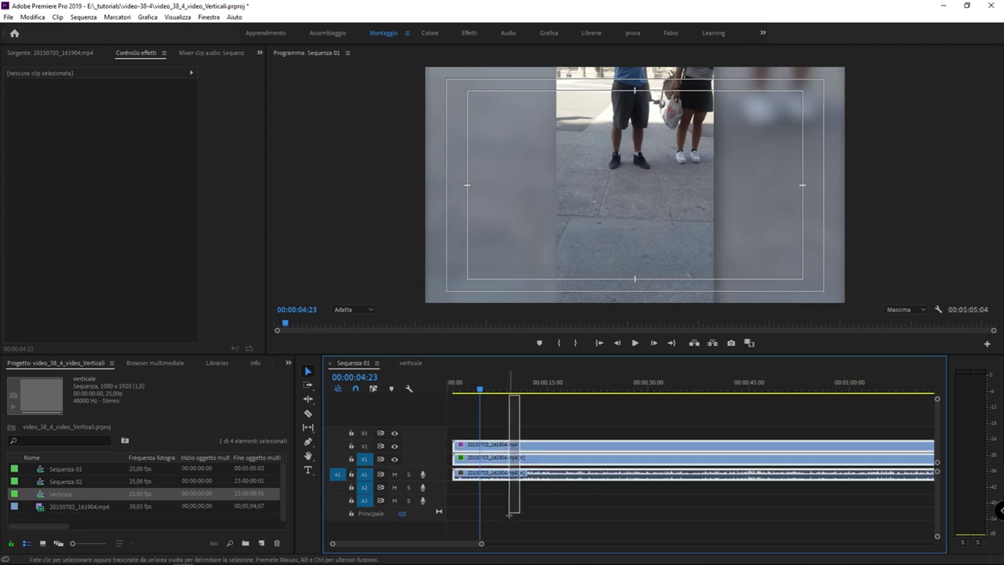
pyautogui.press('Delete')
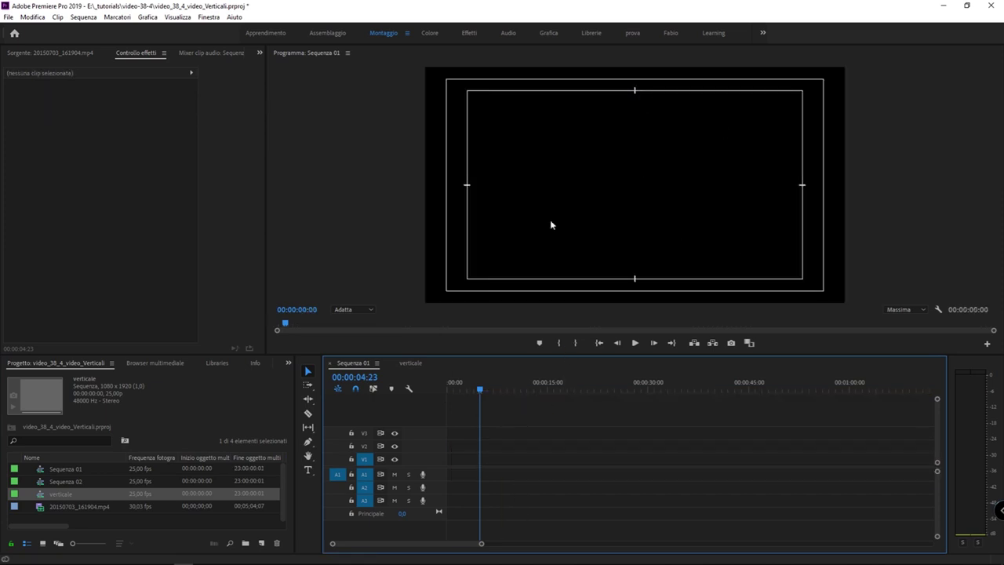
# Drag 20150703_161904.mp4 from the Project panel onto the verticale timeline
pyautogui.click(414, 366)
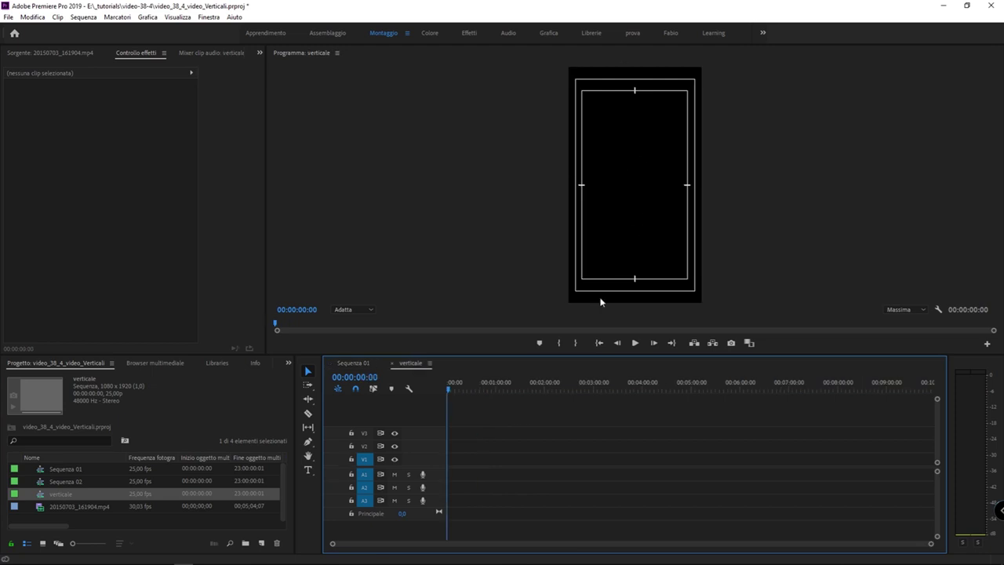
pyautogui.click(40, 507)
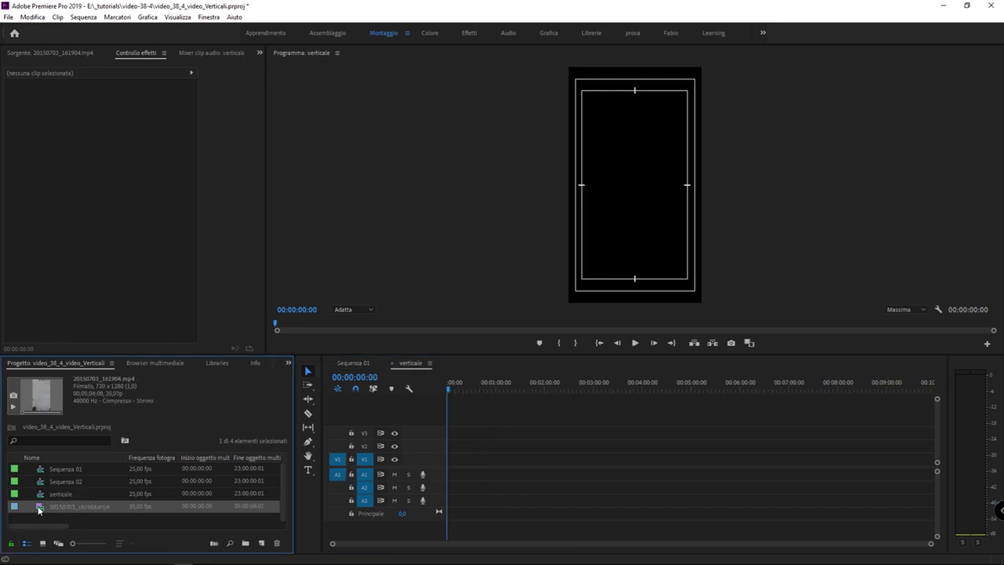
pyautogui.moveTo(125, 449); pyautogui.dragTo(447, 463)
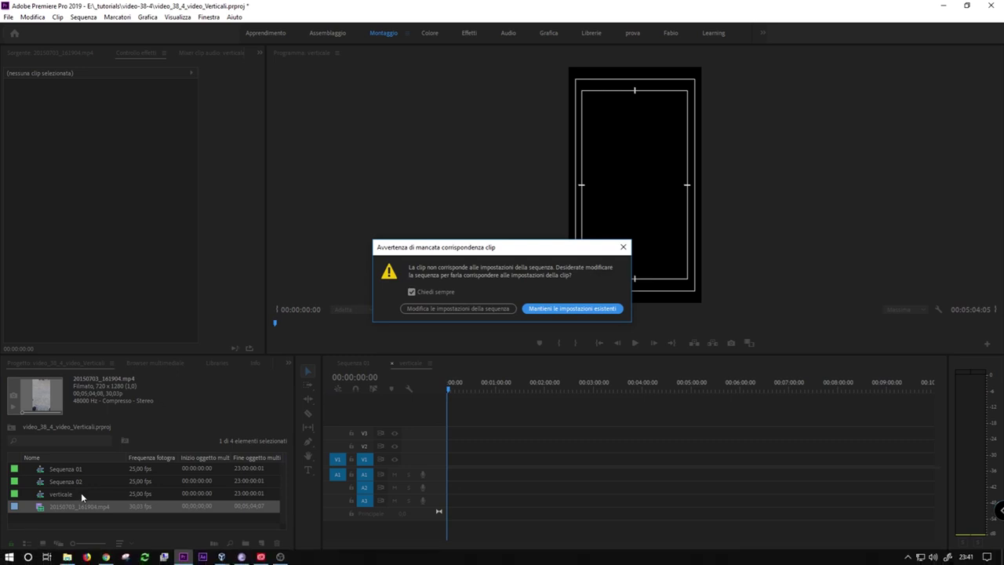
# Keep the verticale sequence's existing settings and select the placed clip on V1
pyautogui.click(572, 310)
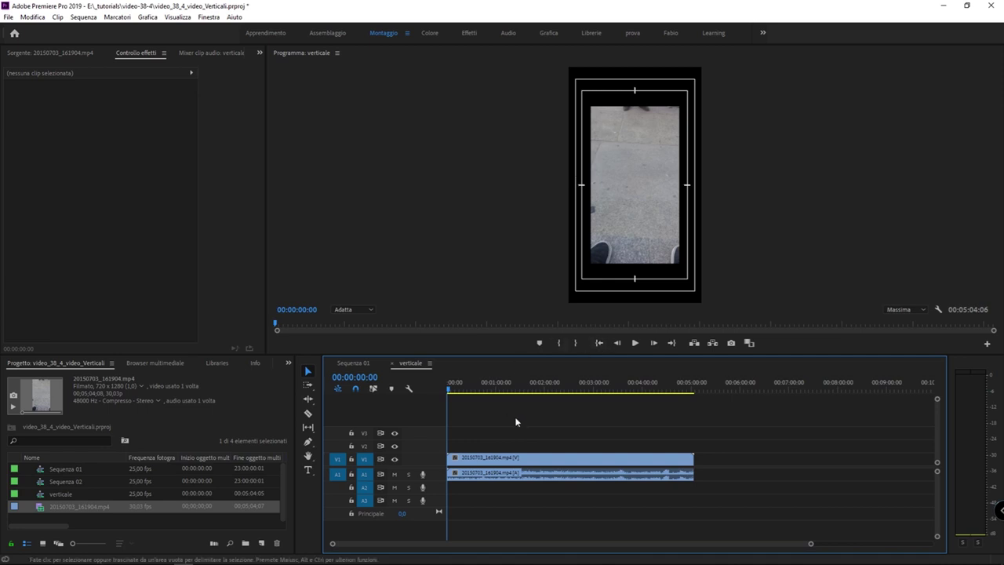
pyautogui.click(506, 267)
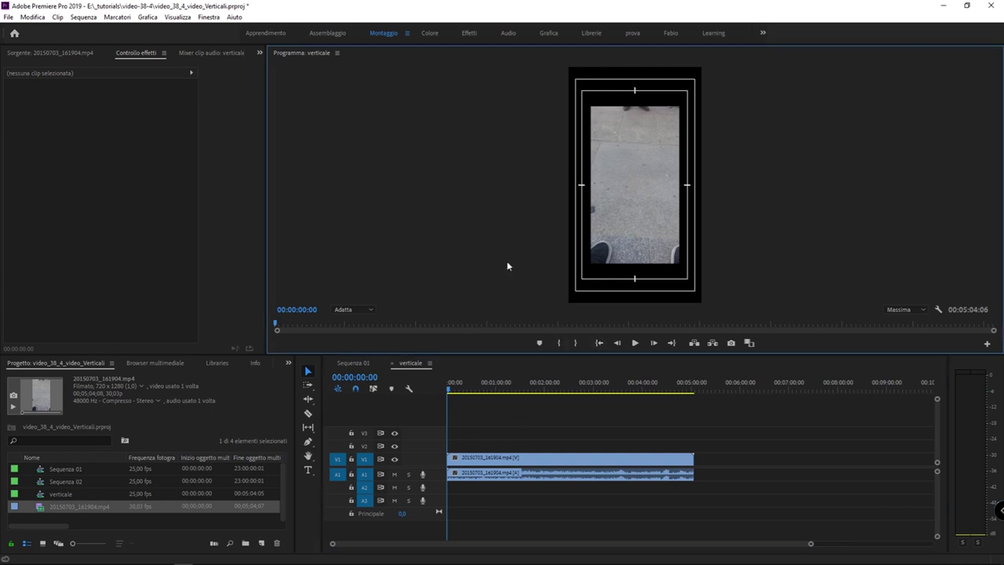
pyautogui.click(509, 458)
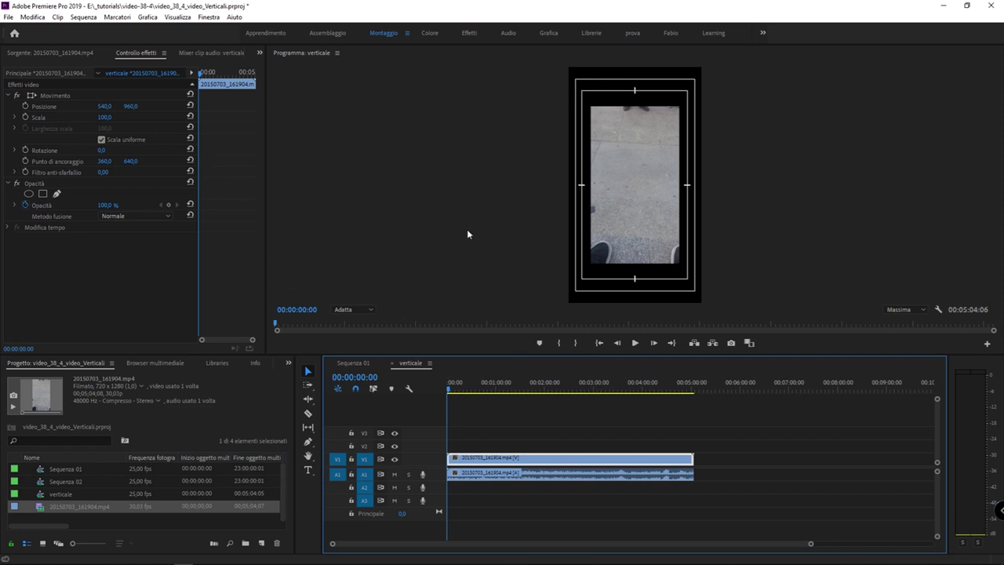
# Try larger Scala values (215, about 1356, 992) before settling the vertical clip at 113
pyautogui.moveTo(107, 117); pyautogui.dragTo(154, 118)
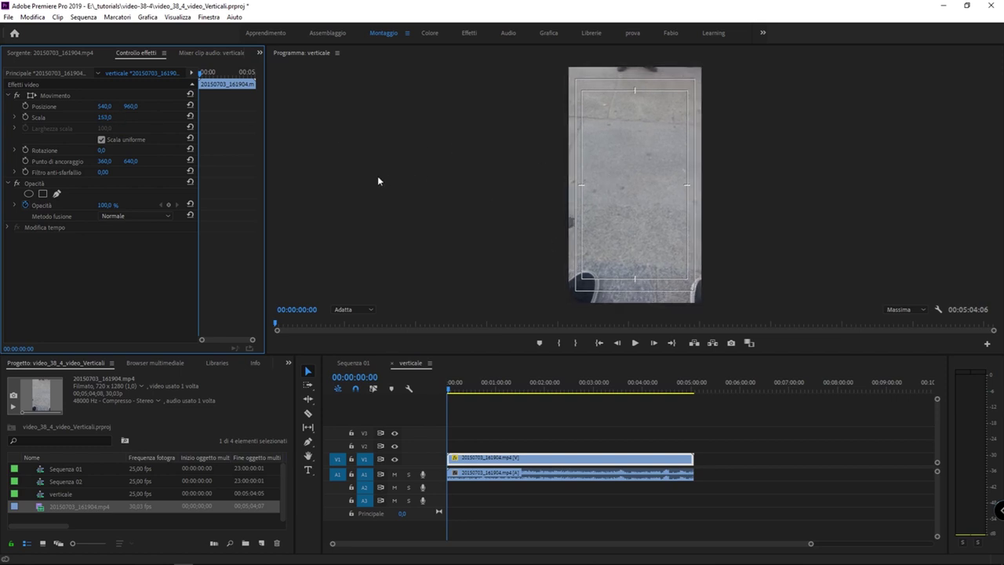
pyautogui.click(37, 117)
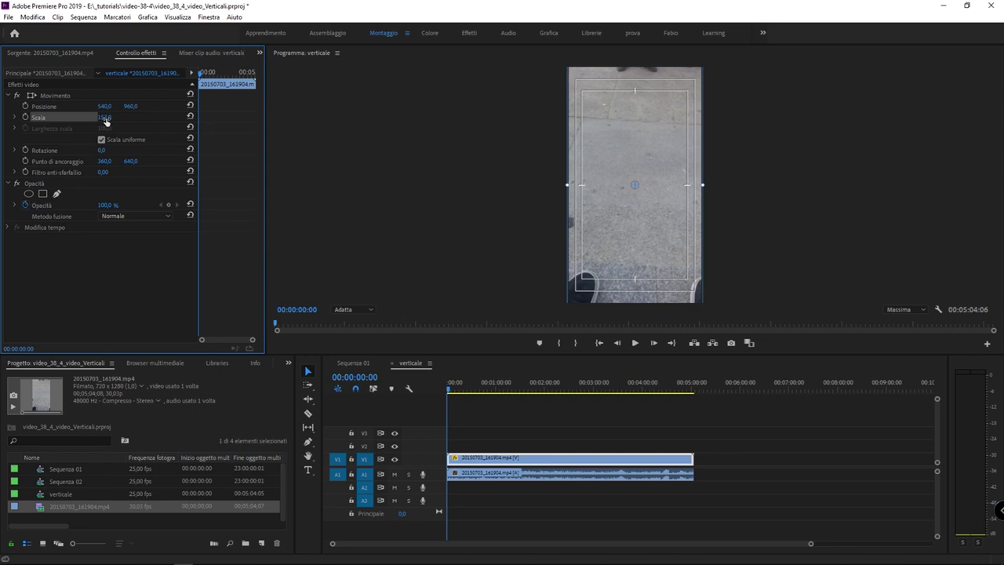
pyautogui.moveTo(104, 117); pyautogui.dragTo(235, 117)
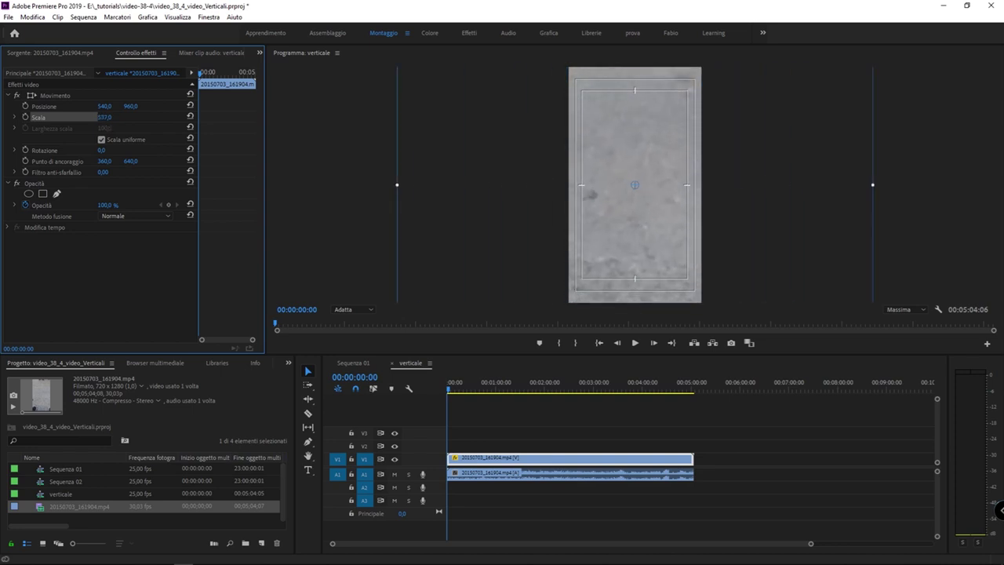
pyautogui.write('215')
pyautogui.press('Return')
pyautogui.moveTo(104, 117); pyautogui.dragTo(196, 116)
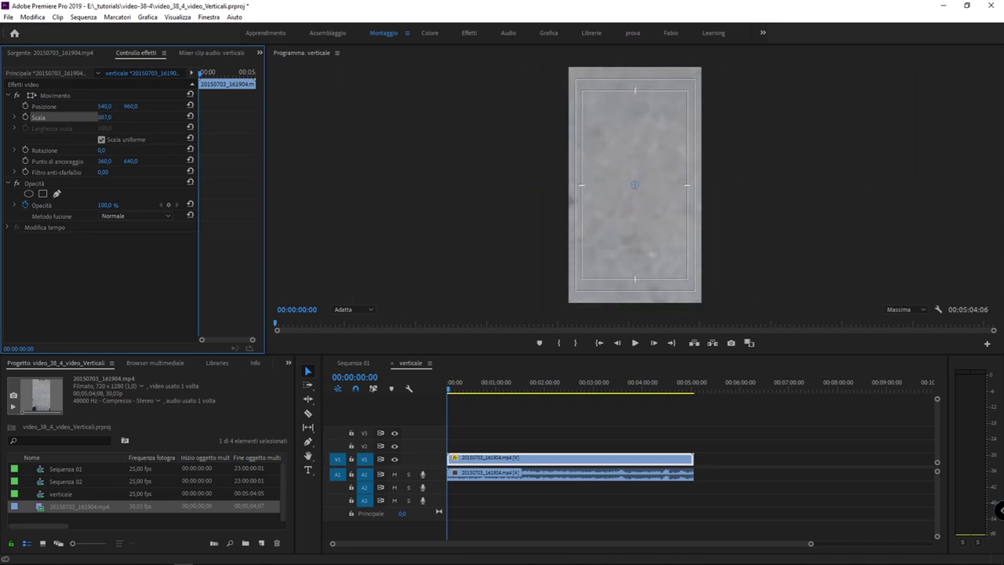
pyautogui.moveTo(104, 117); pyautogui.dragTo(78, 116)
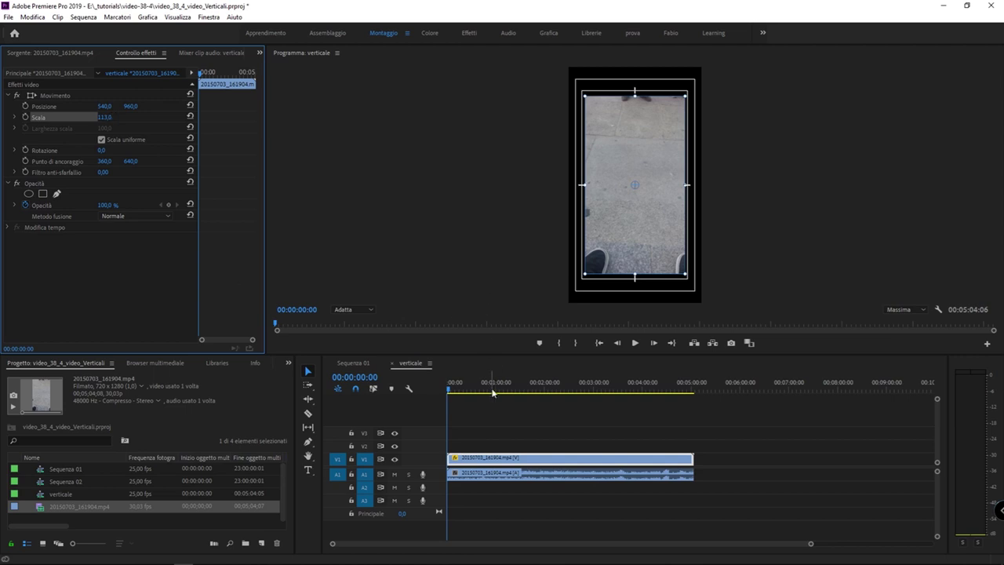
pyautogui.click(476, 457)
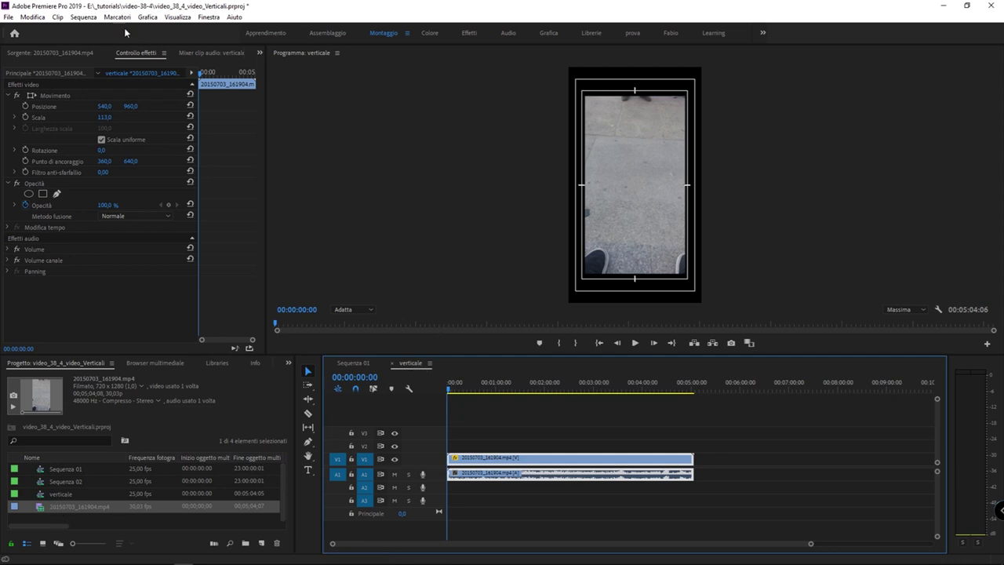
# In Impostazioni sequenza, set the verticale frame size to 720 wide by 1280 high
pyautogui.click(83, 17)
pyautogui.click(123, 30)
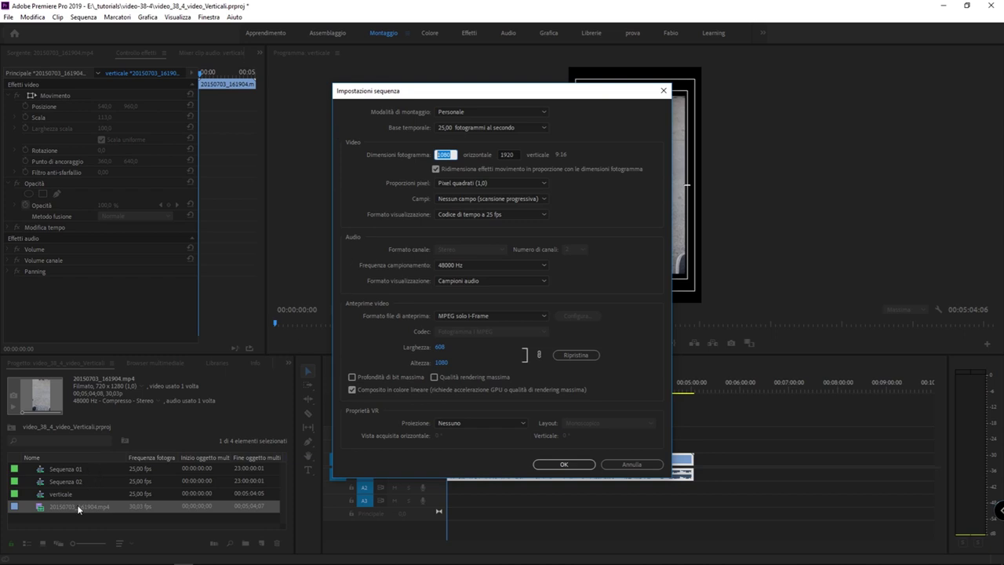
pyautogui.write('720')
pyautogui.press('Tab')
pyautogui.write('12')
pyautogui.write('0')
pyautogui.write('80')
pyautogui.press('Tab')
# Confirm the 720×1280 sequence size, set the clip's Scala to 100, and park at 00:00:07:18
pyautogui.click(576, 466)
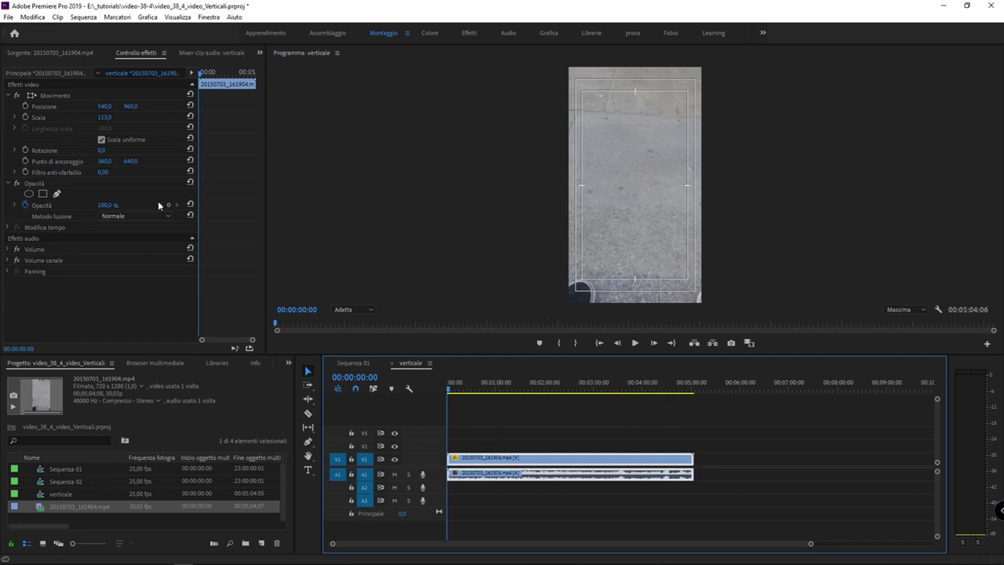
pyautogui.moveTo(108, 118); pyautogui.dragTo(97, 118)
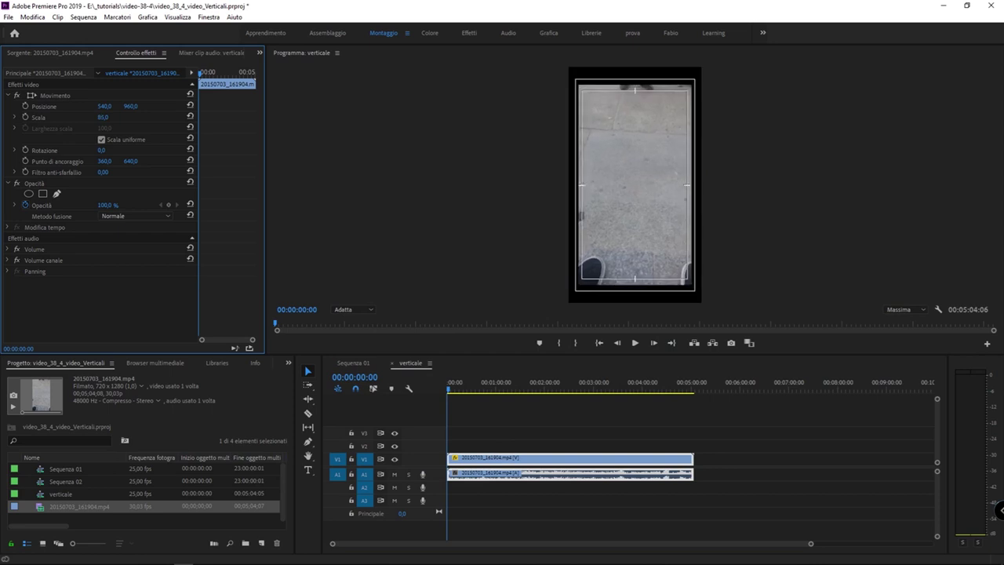
pyautogui.click(111, 117)
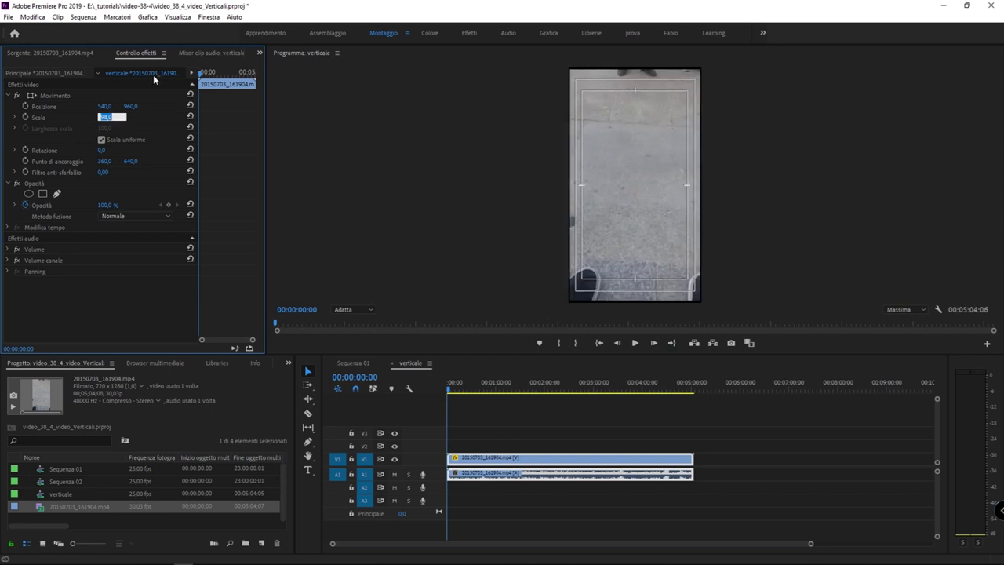
pyautogui.write('100')
pyautogui.press('Return')
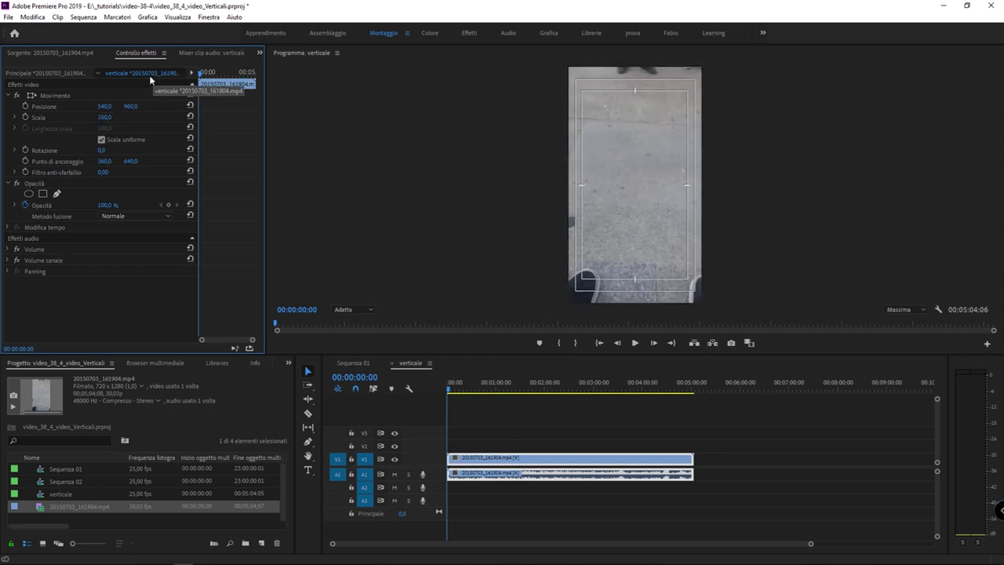
pyautogui.click(456, 386)
pyautogui.click(452, 386)
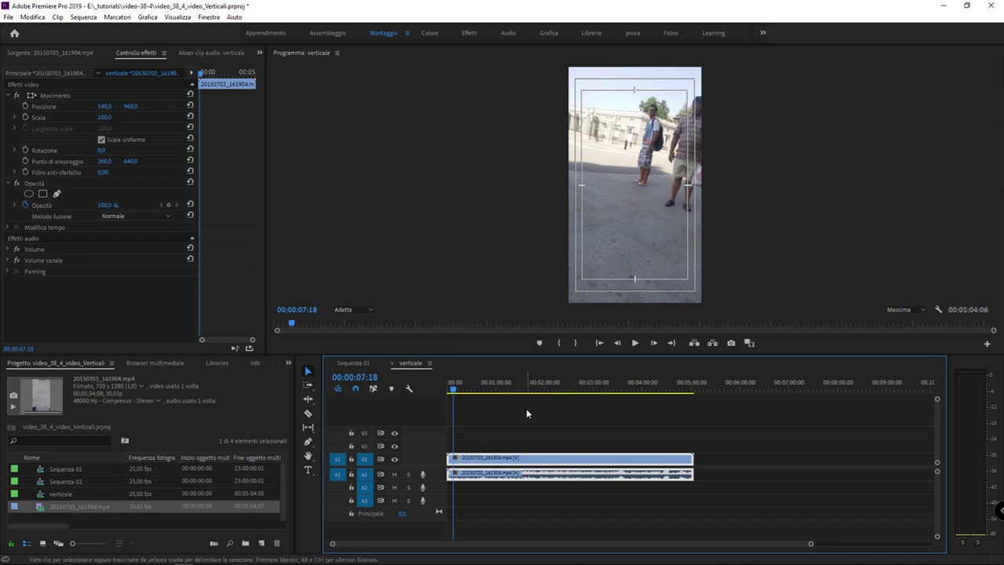
# Open the export settings with Ctrl+M and review the H.264 720×1280 verticale.mp4 video settings
pyautogui.hotkey('ctrl', 'm')
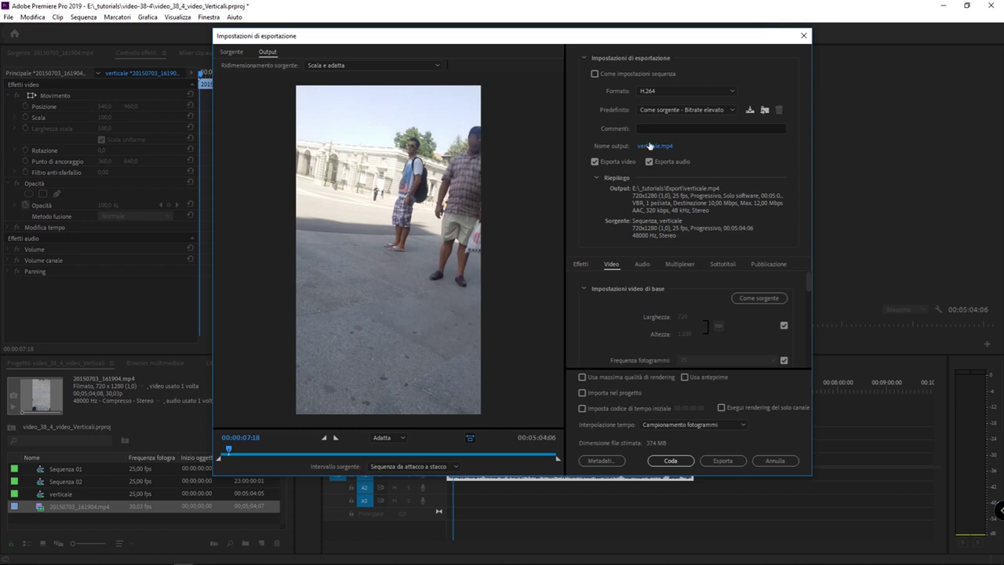
pyautogui.scroll(-2, 638, 317)
pyautogui.scroll(-2, 632, 332)
pyautogui.scroll(-2, 627, 338)
pyautogui.scroll(3, 627, 337)
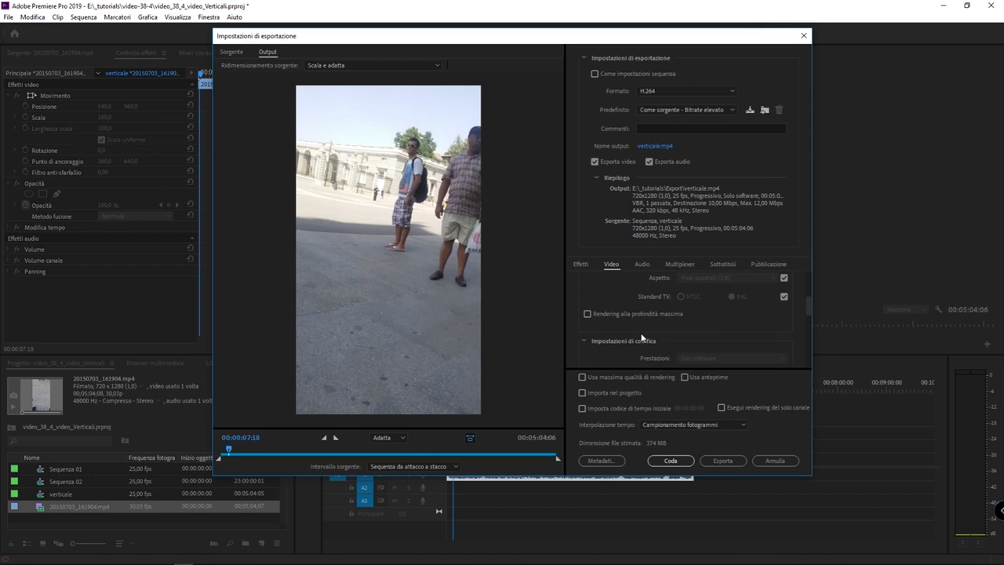
pyautogui.scroll(2, 642, 337)
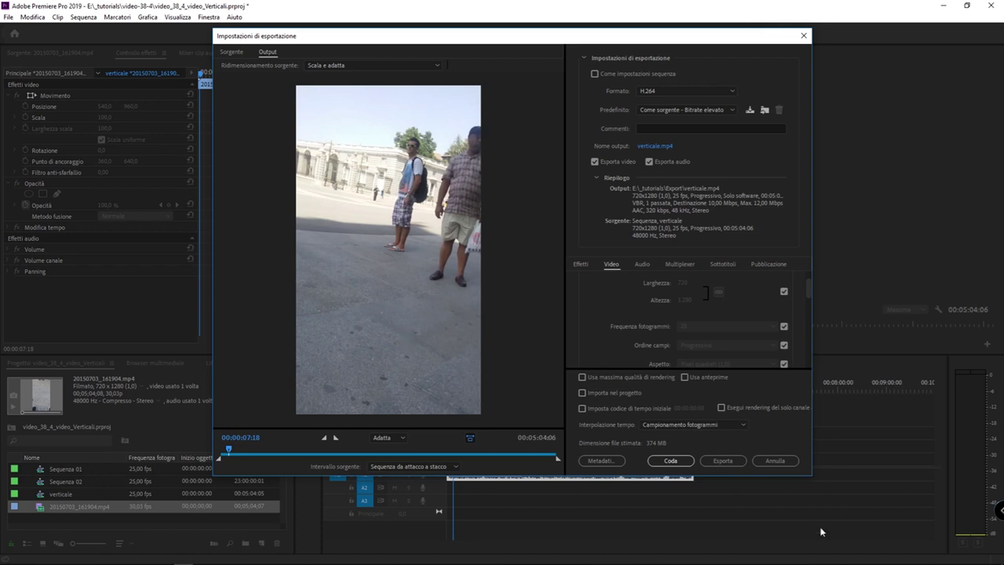
# Cancel the export settings dialog without exporting the verticale sequence
pyautogui.click(775, 462)
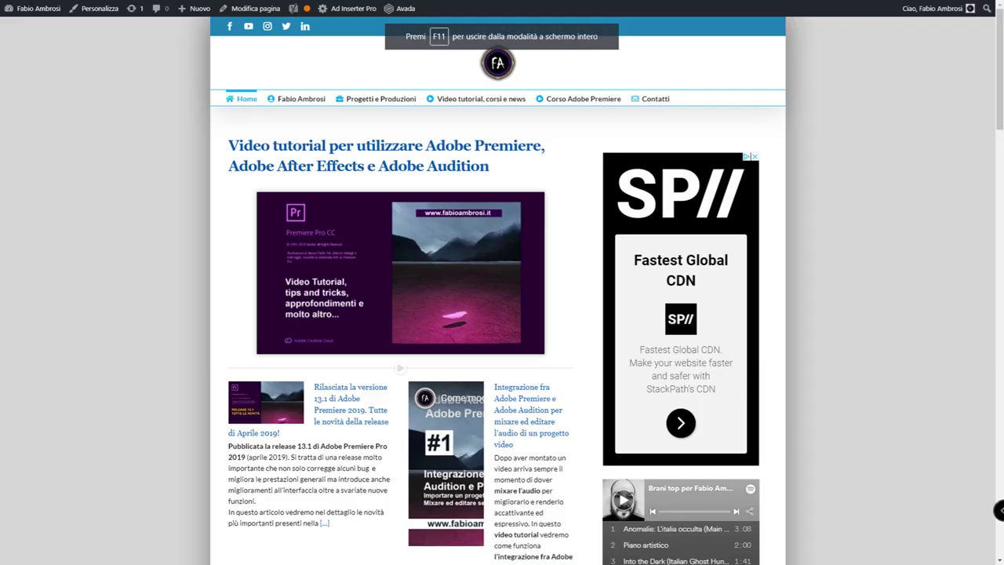
# Scroll the fabioambrosi.it homepage and open the Capitolo 29.3 Genera effects post
pyautogui.scroll(-2, 130, 110)
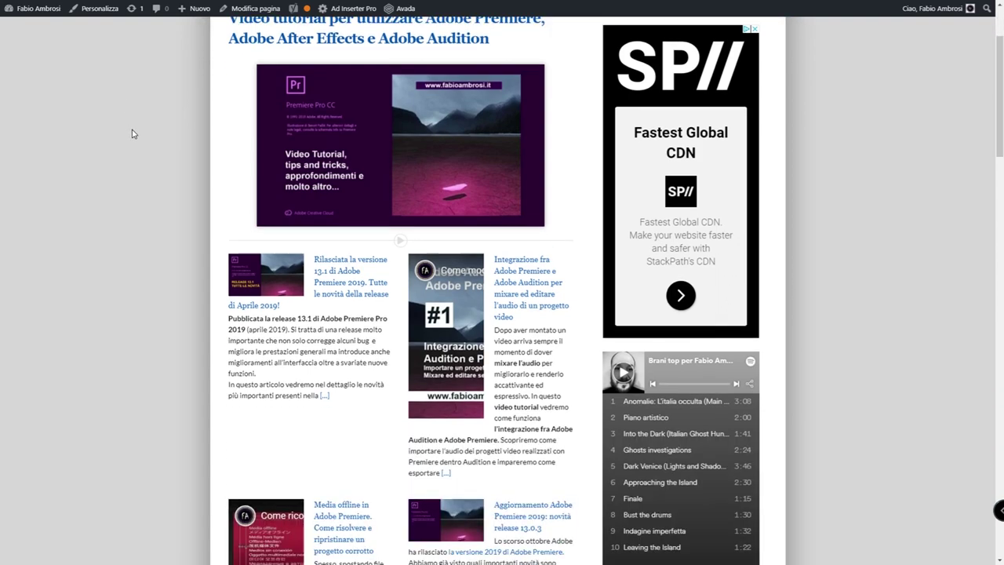
pyautogui.scroll(-2, 130, 134)
pyautogui.scroll(-2, 130, 134)
pyautogui.scroll(-2, 131, 143)
pyautogui.scroll(-4, 134, 145)
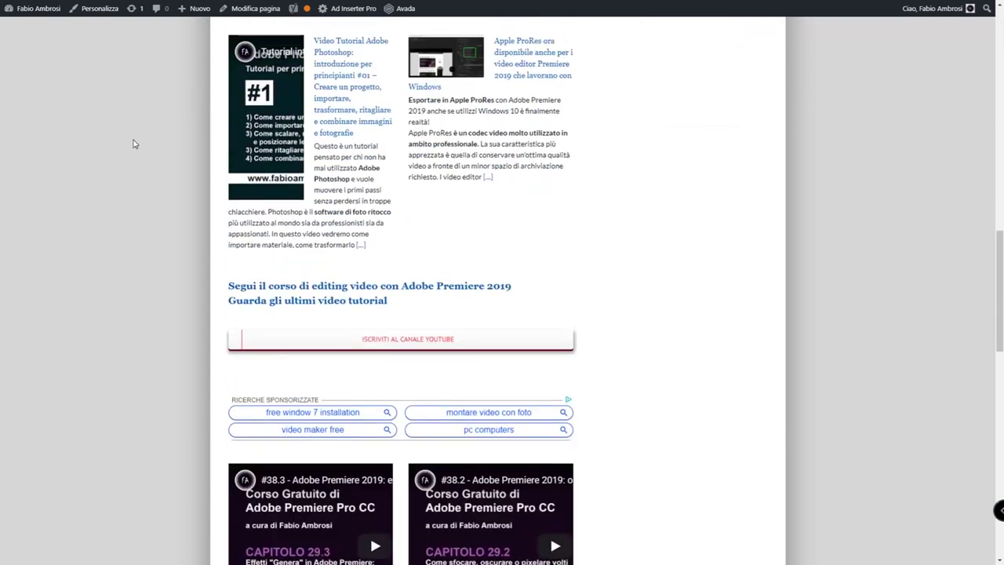
pyautogui.scroll(-2, 134, 146)
pyautogui.scroll(-1, 134, 145)
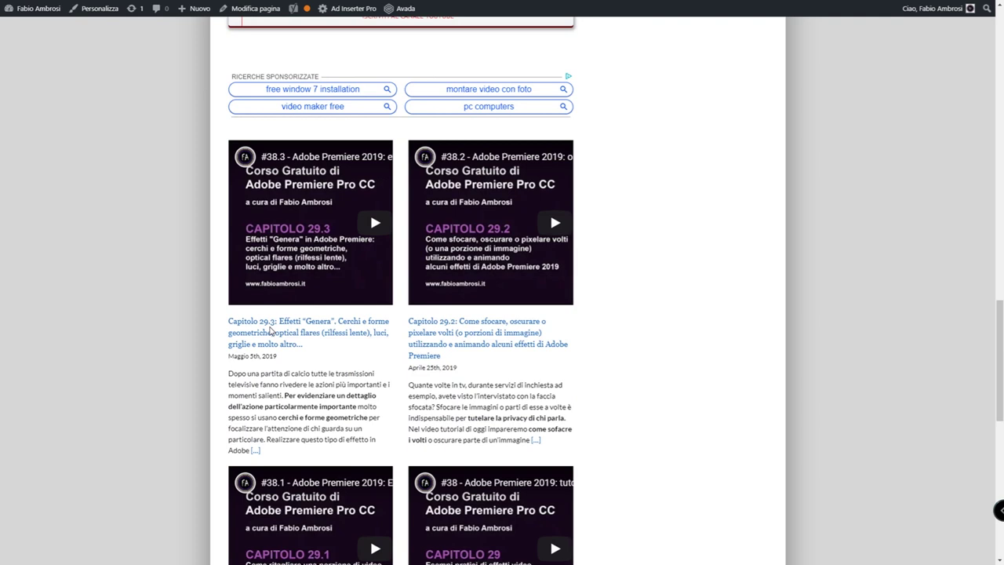
pyautogui.click(266, 322)
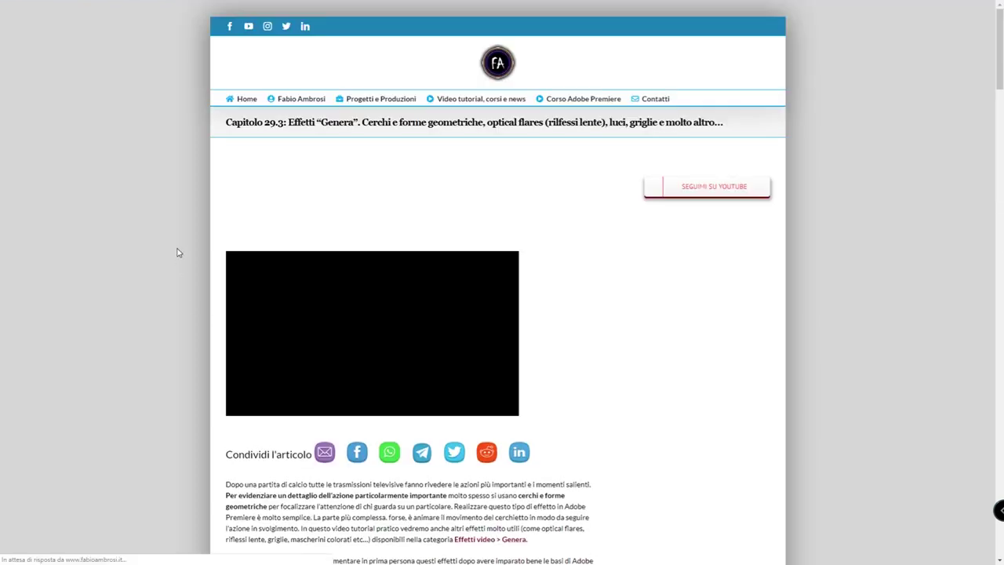
pyautogui.scroll(-2, 178, 255)
pyautogui.scroll(-4, 177, 253)
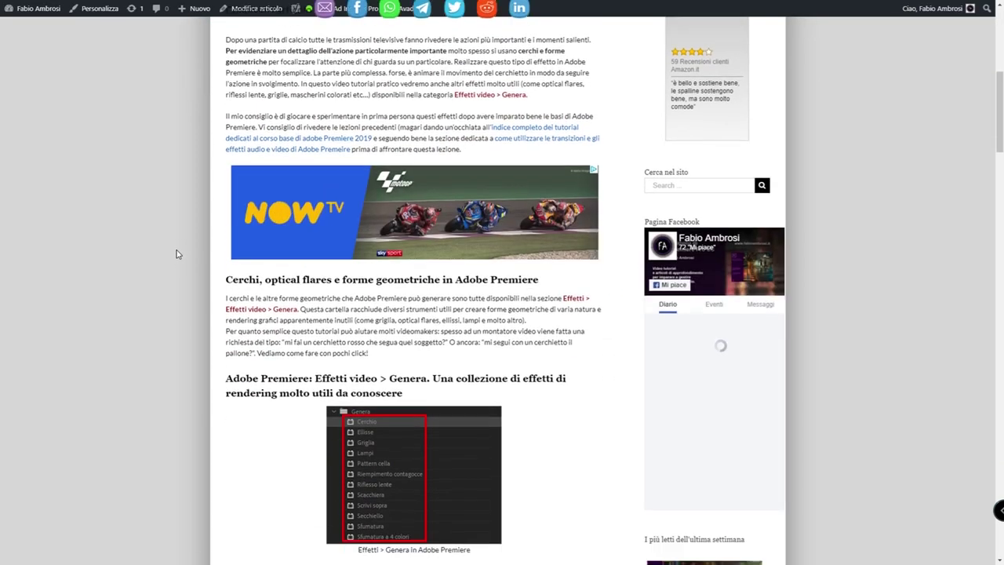
pyautogui.scroll(-4, 177, 253)
pyautogui.scroll(5, 177, 255)
pyautogui.scroll(5, 177, 255)
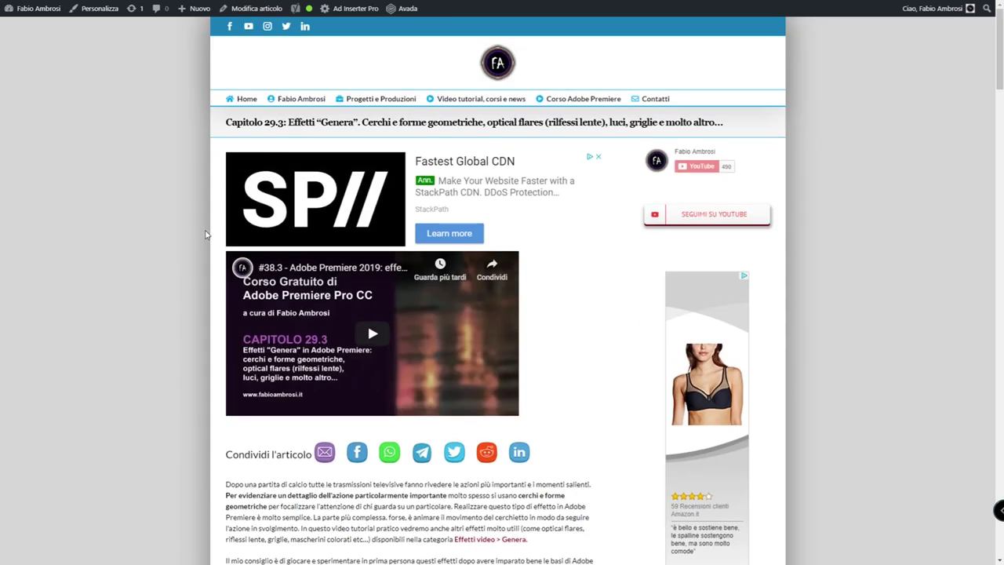
# Go to the Corso Adobe Premiere page and scroll down to its numbered chapter list
pyautogui.click(594, 105)
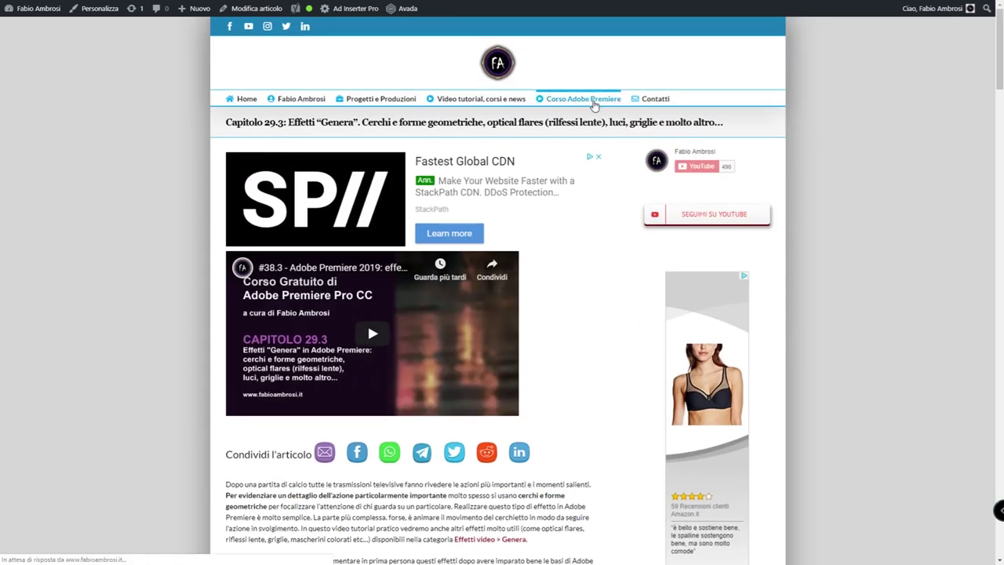
pyautogui.moveTo(608, 144)
pyautogui.scroll(-5, 632, 175)
pyautogui.scroll(-5, 632, 175)
pyautogui.scroll(-5, 632, 175)
pyautogui.scroll(-5, 633, 176)
pyautogui.scroll(-5, 633, 177)
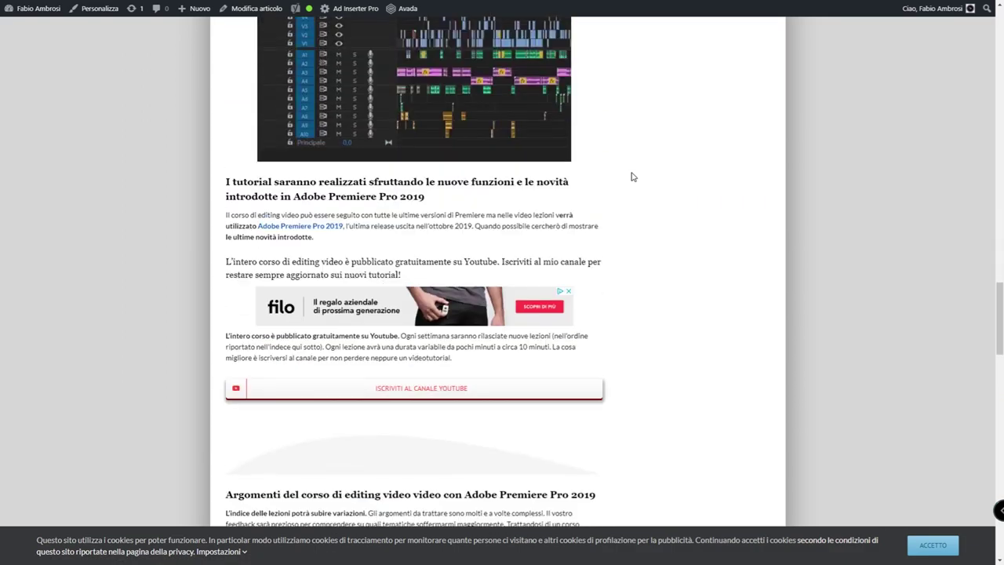
pyautogui.scroll(-5, 632, 176)
pyautogui.scroll(-5, 633, 176)
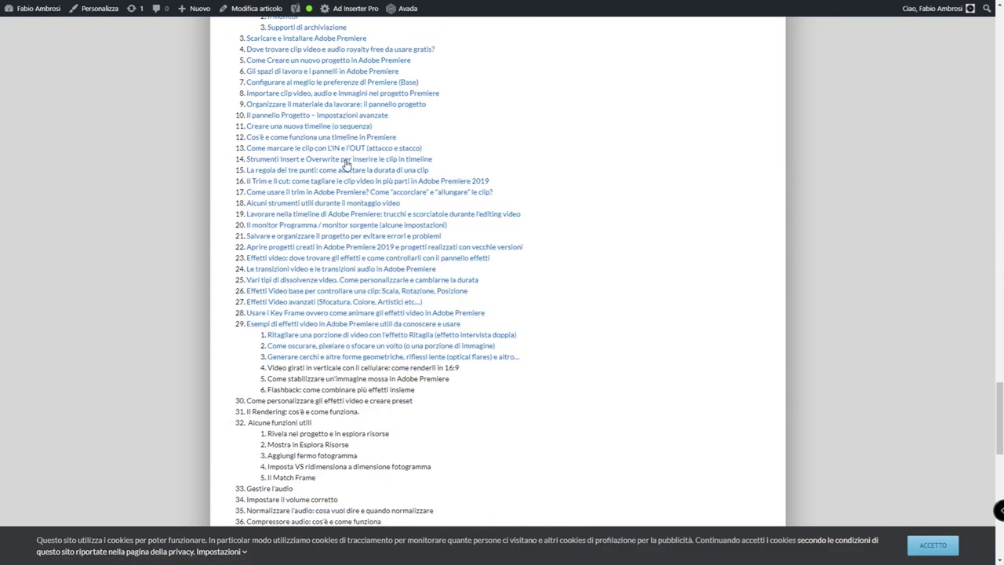